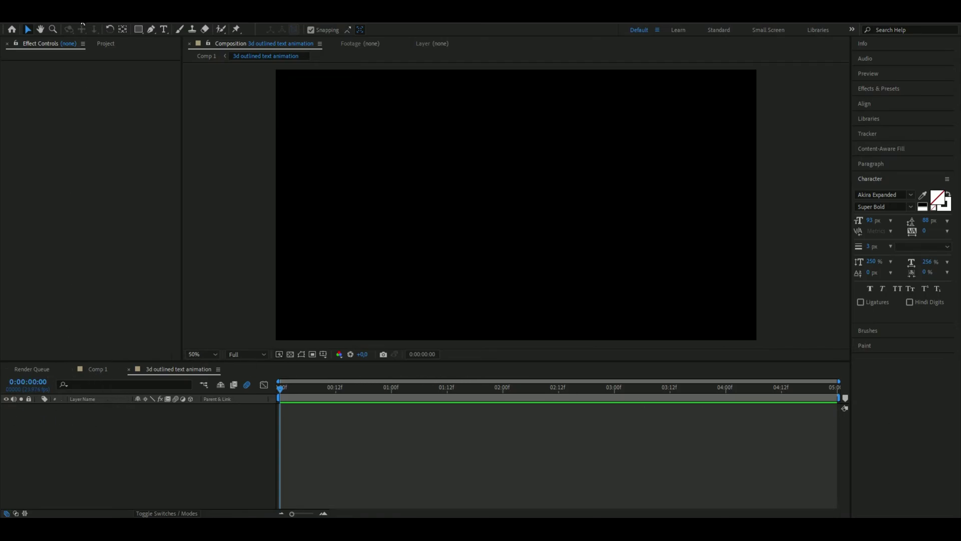
# Review the composition's settings for size, frame rate and duration, and accept them
pyautogui.click(71, 19)
pyautogui.click(65, 40)
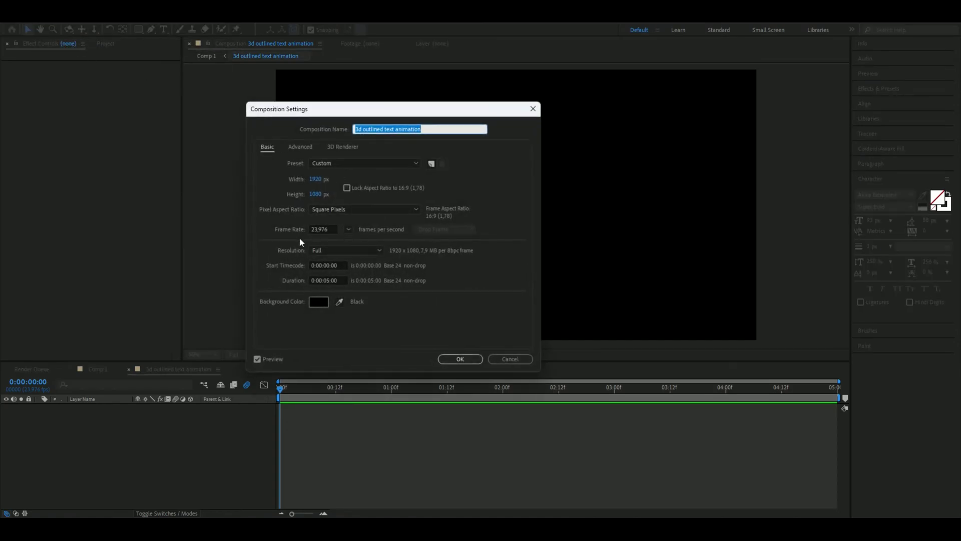
pyautogui.press('Return')
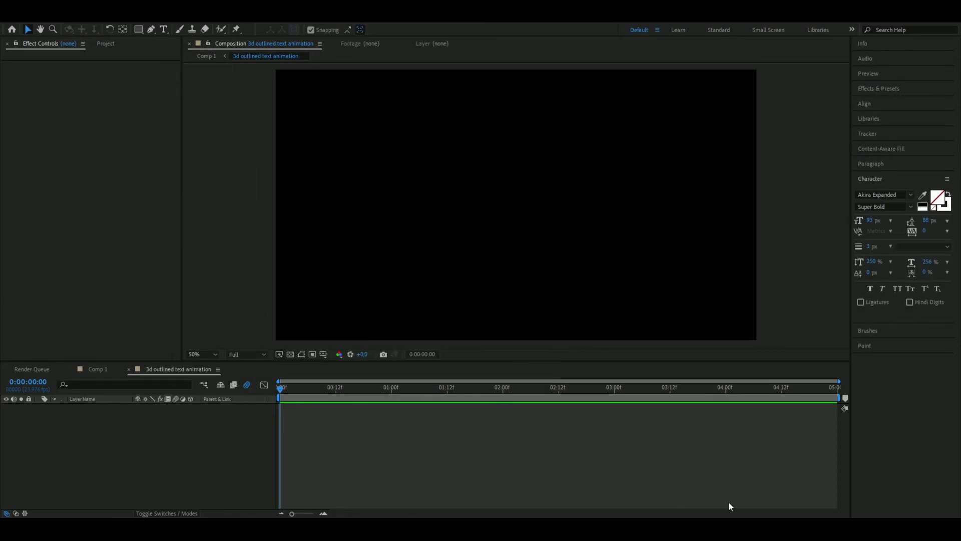
# Add a text layer reading TEXT at 155 px and centre it in the composition
pyautogui.click(163, 29)
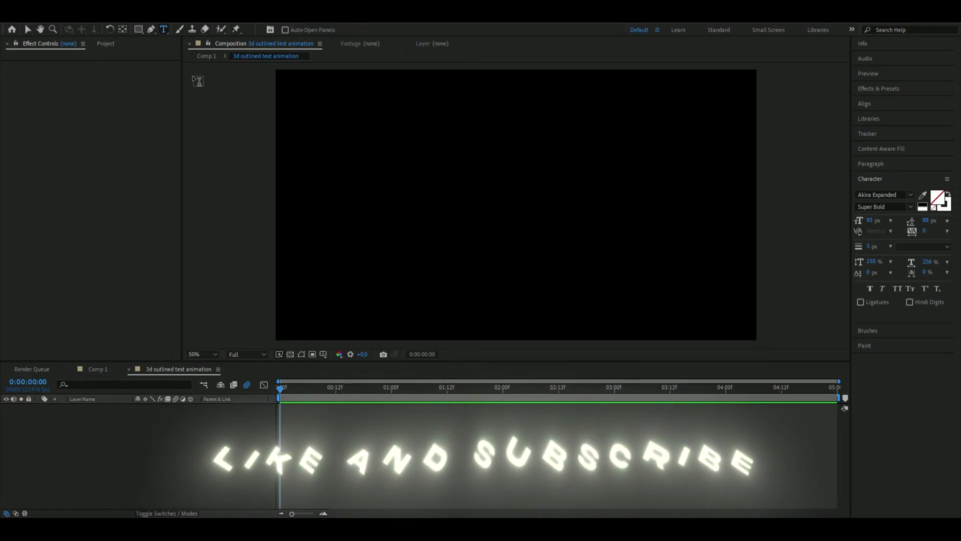
pyautogui.click(455, 204)
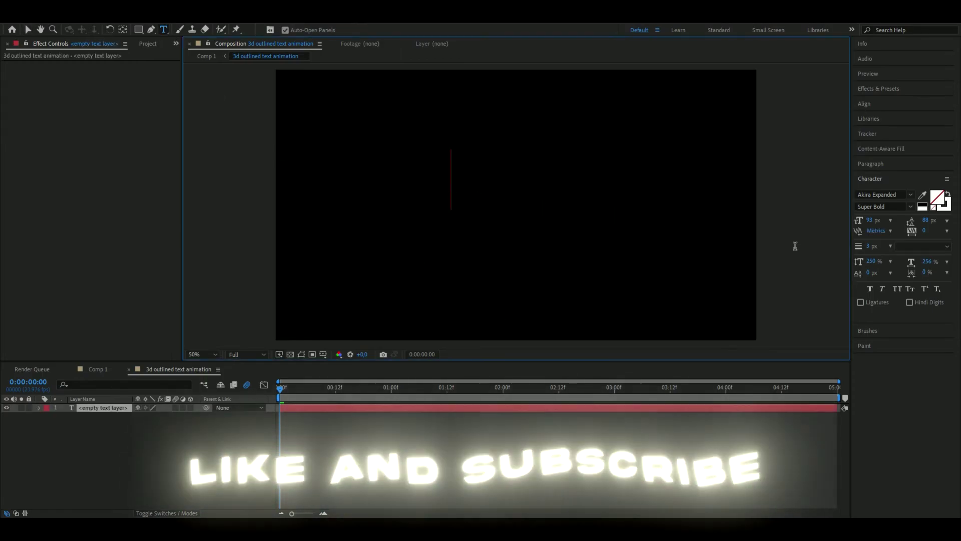
pyautogui.write('TEXT')
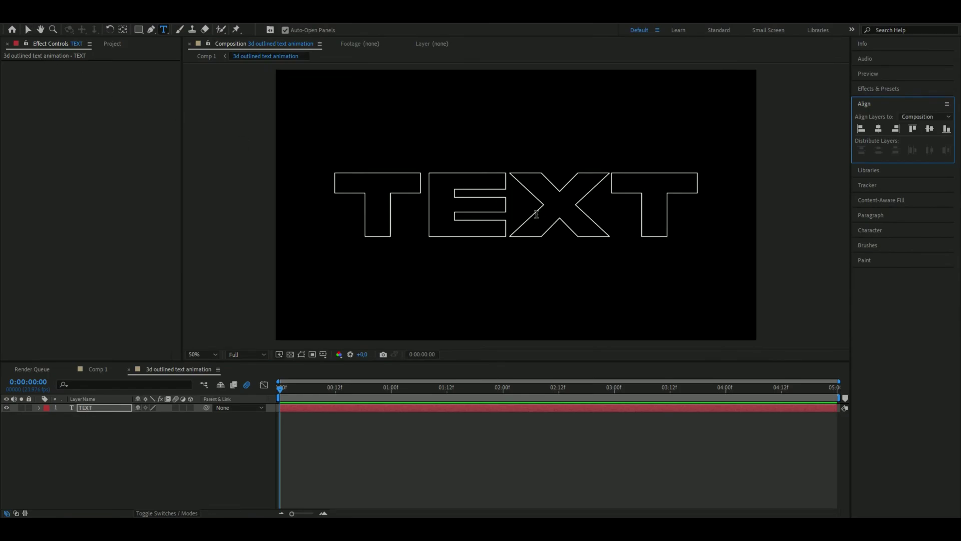
# Select all of the text, try swapping its fill and stroke, and restore the outline-only style
pyautogui.click(508, 215)
pyautogui.hotkey('ctrl', 'a')
pyautogui.click(947, 196)
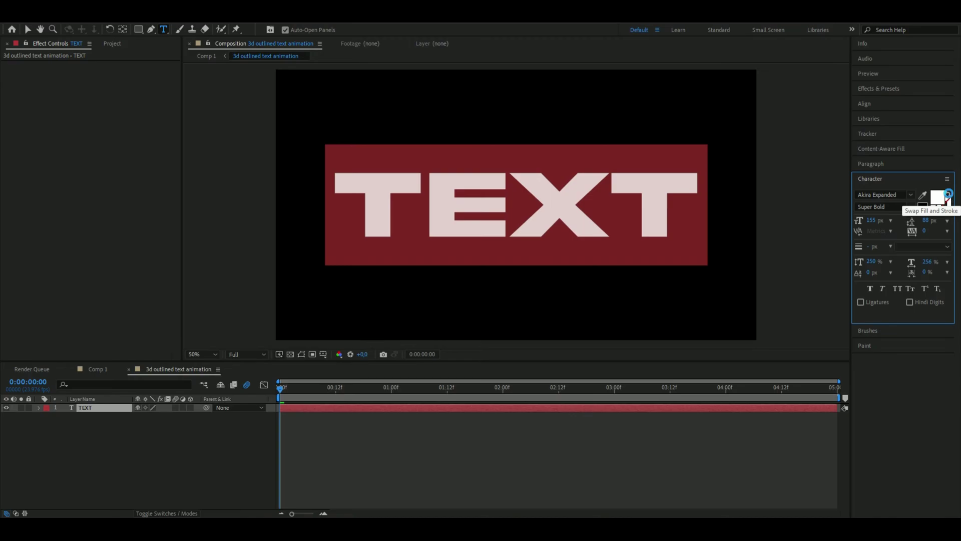
pyautogui.click(948, 196)
pyautogui.click(948, 195)
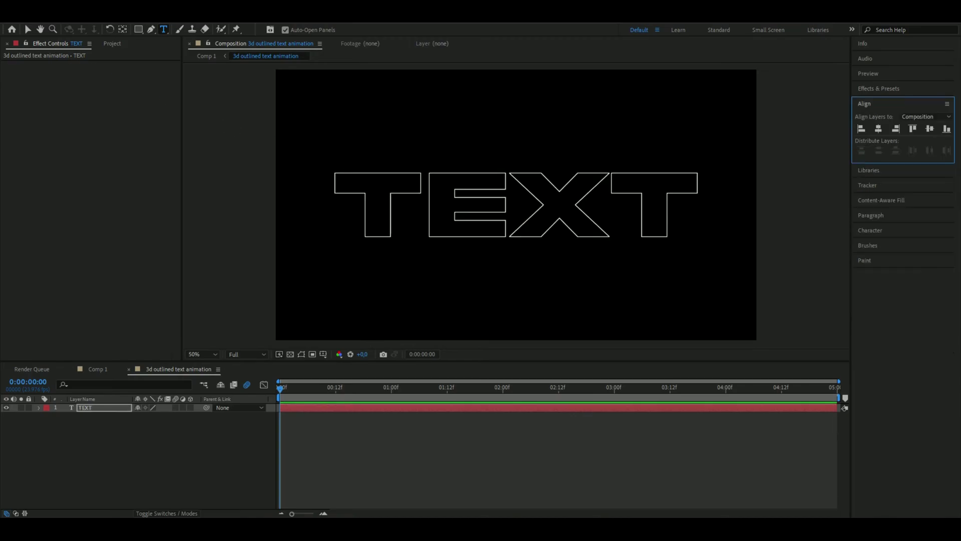
# Add a text animator with All Transform Properties to the TEXT layer
pyautogui.click(288, 416)
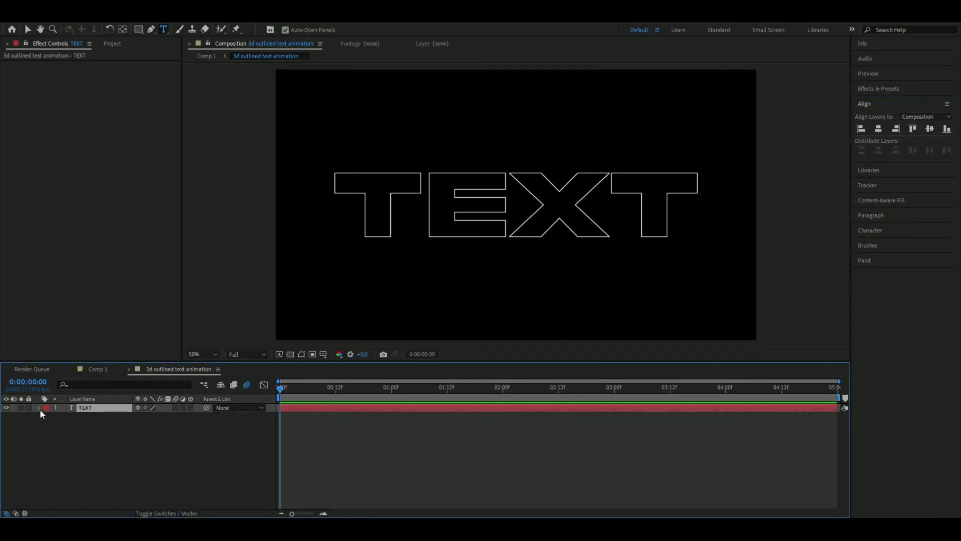
pyautogui.click(39, 408)
pyautogui.click(47, 416)
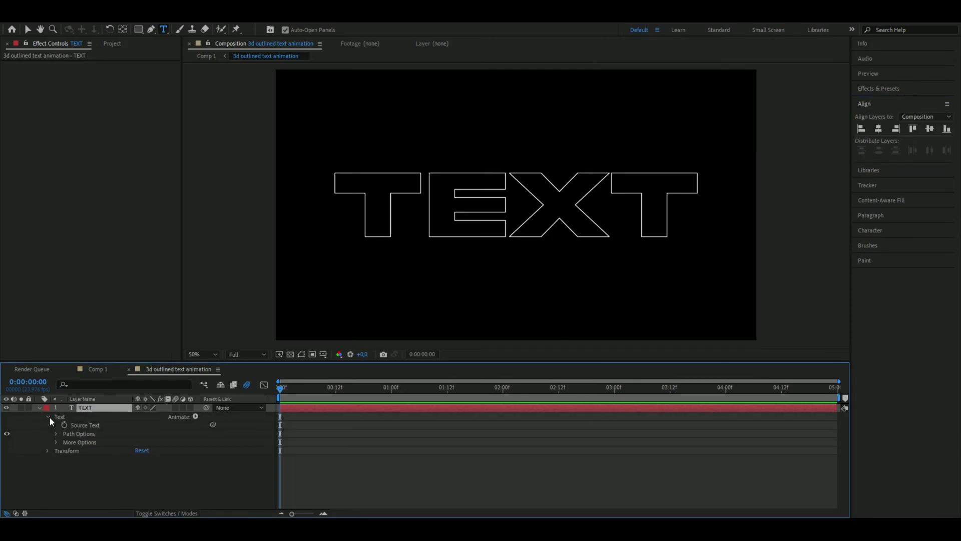
pyautogui.click(195, 416)
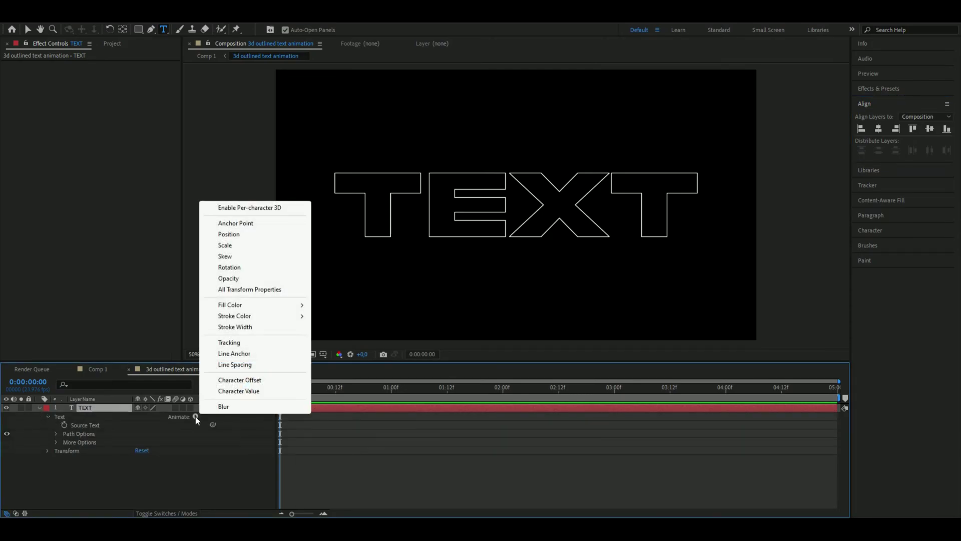
pyautogui.click(247, 290)
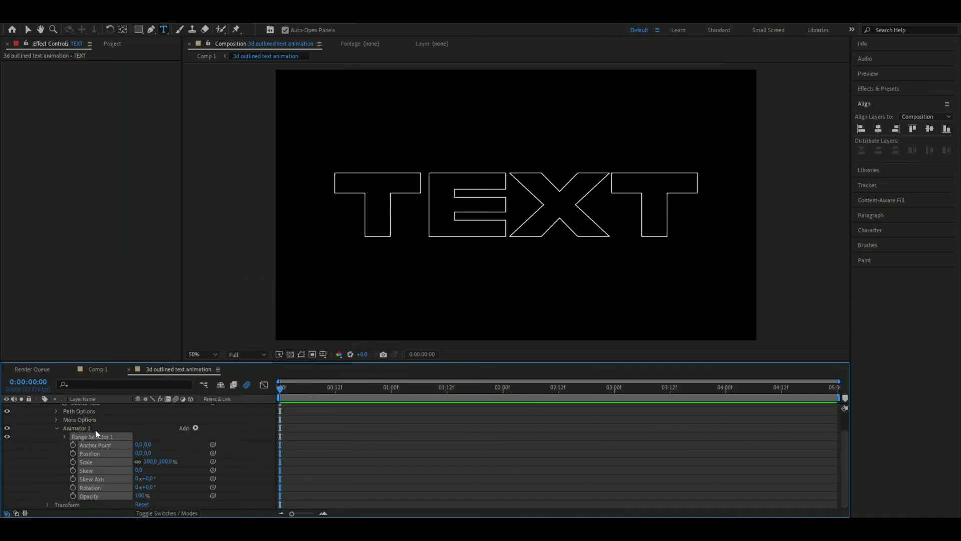
pyautogui.click(182, 481)
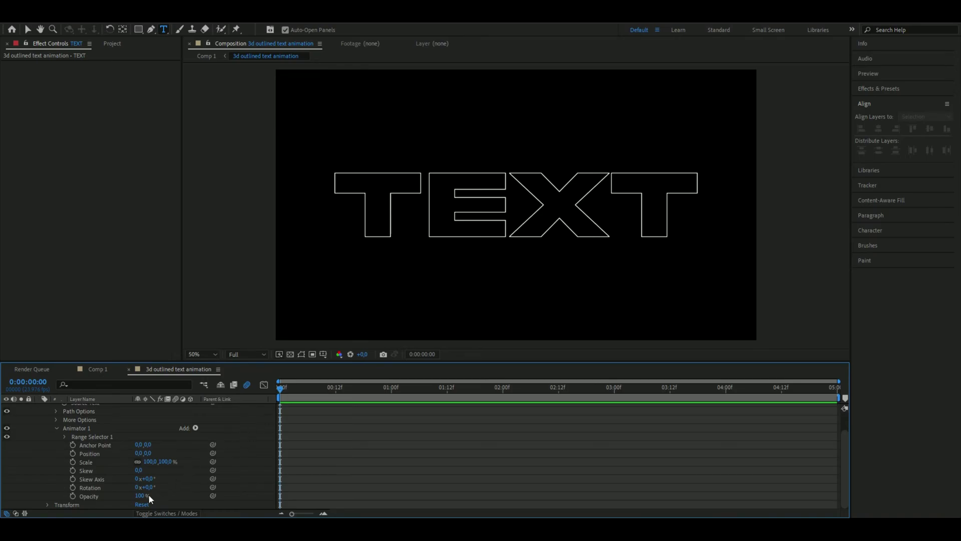
# Set the animator's Scale to 0% and Rotation to -90° at the first frame, and keyframe both properties
pyautogui.click(149, 462)
pyautogui.write('0')
pyautogui.press('Return')
pyautogui.click(74, 462)
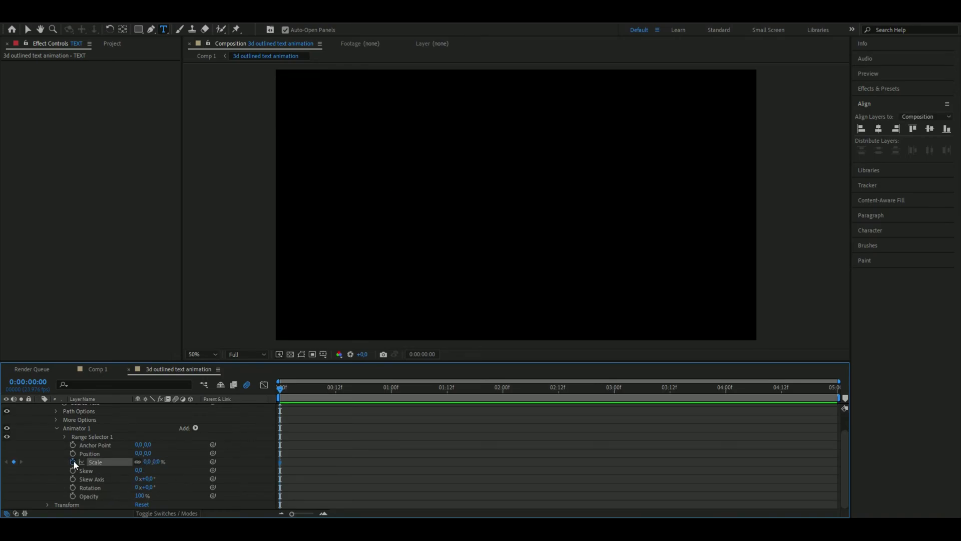
pyautogui.click(149, 487)
pyautogui.press('Return')
pyautogui.click(73, 488)
# At 0:00:02:00, set the animator's Scale to 100% and Rotation to 0°, and preview the animation
pyautogui.moveTo(284, 397); pyautogui.dragTo(503, 435)
pyautogui.click(156, 462)
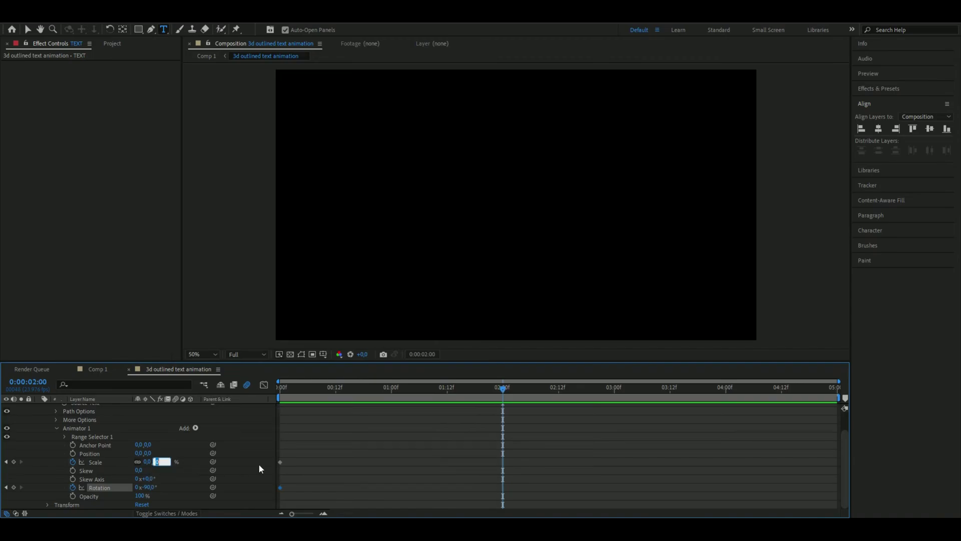
pyautogui.write('100')
pyautogui.press('Return')
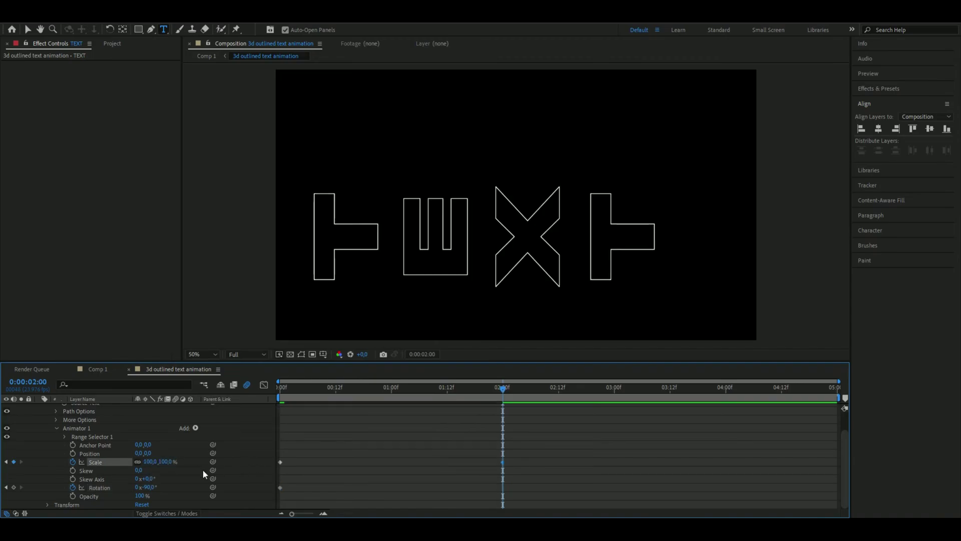
pyautogui.click(148, 487)
pyautogui.write('0')
pyautogui.press('Return')
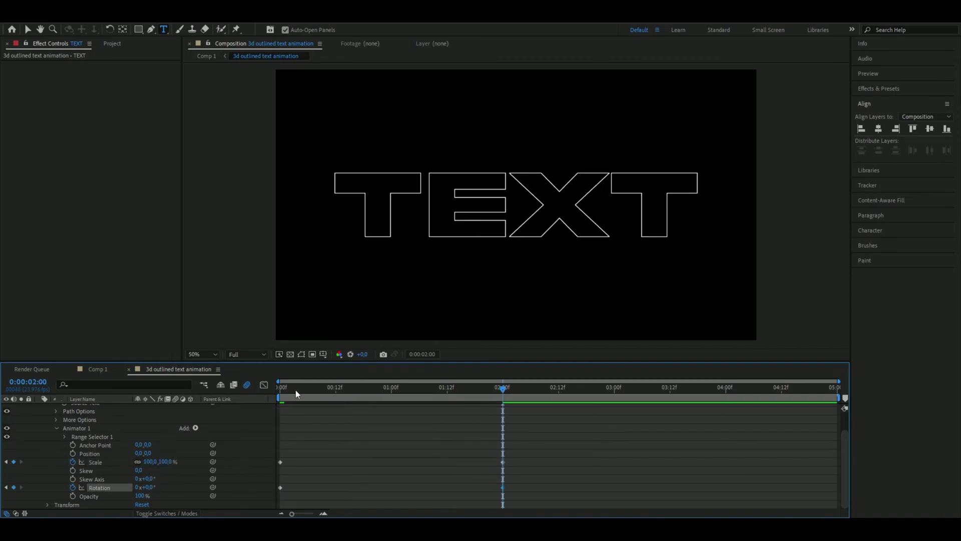
pyautogui.click(295, 394)
pyautogui.press('space')
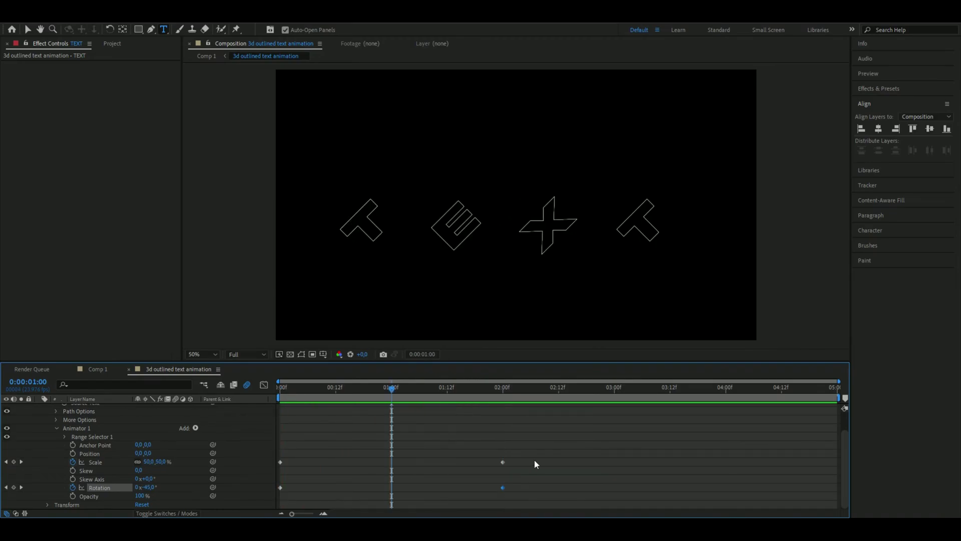
# Apply Easy Ease to all the Scale and Rotation keyframes of the animator
pyautogui.moveTo(541, 462); pyautogui.dragTo(279, 493)
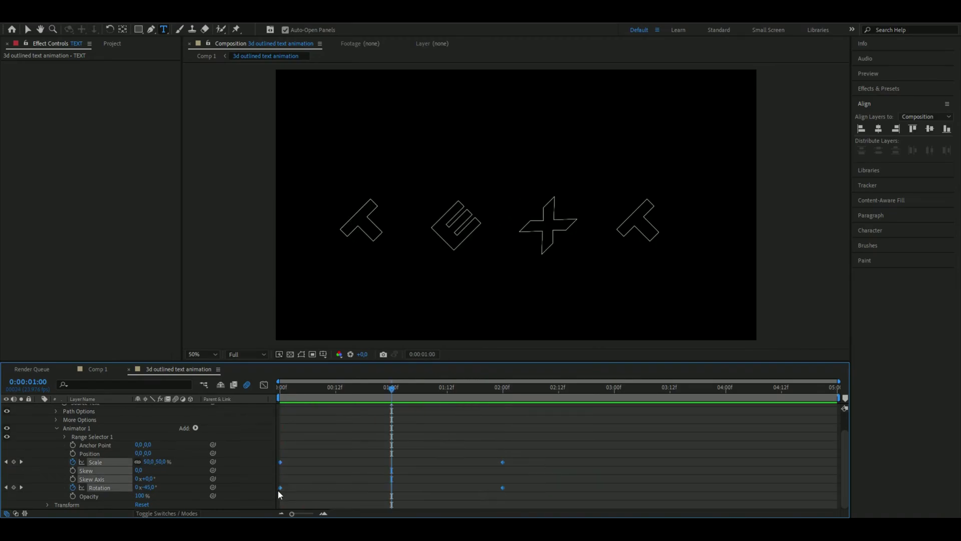
pyautogui.press('F9')
pyautogui.click(369, 485)
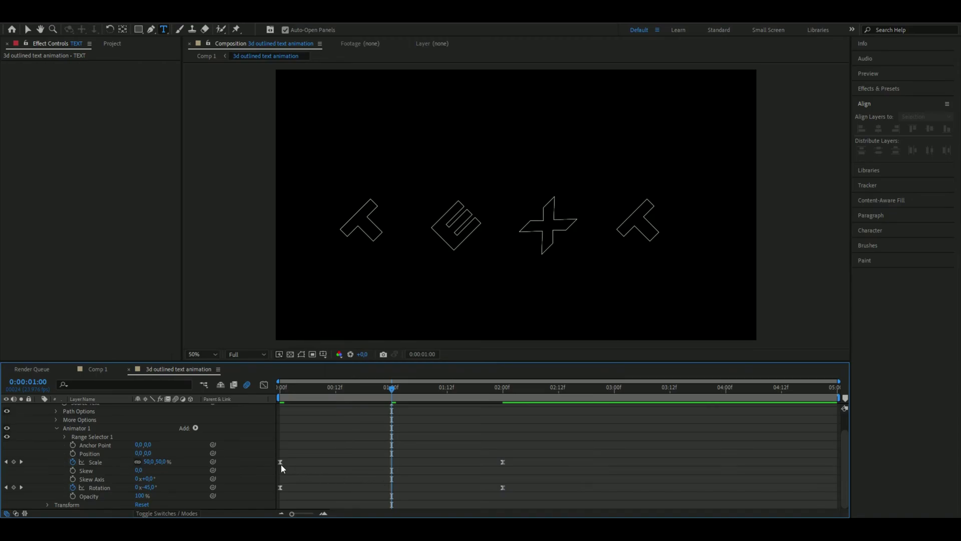
# Reshape the Scale curve so it rises steeply from the first keyframe and eases out, and preview the motion
pyautogui.doubleClick(280, 462)
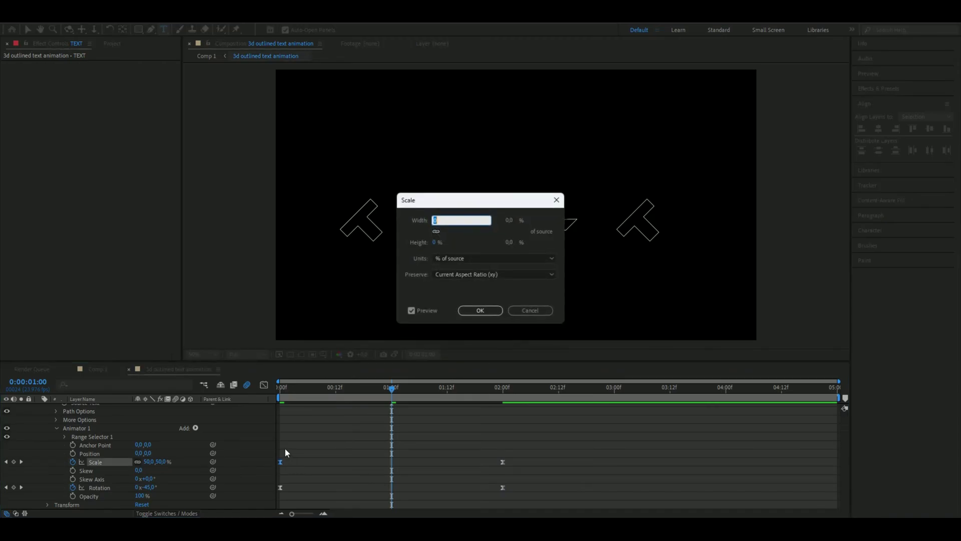
pyautogui.click(532, 307)
pyautogui.hotkey('shift', 'F3')
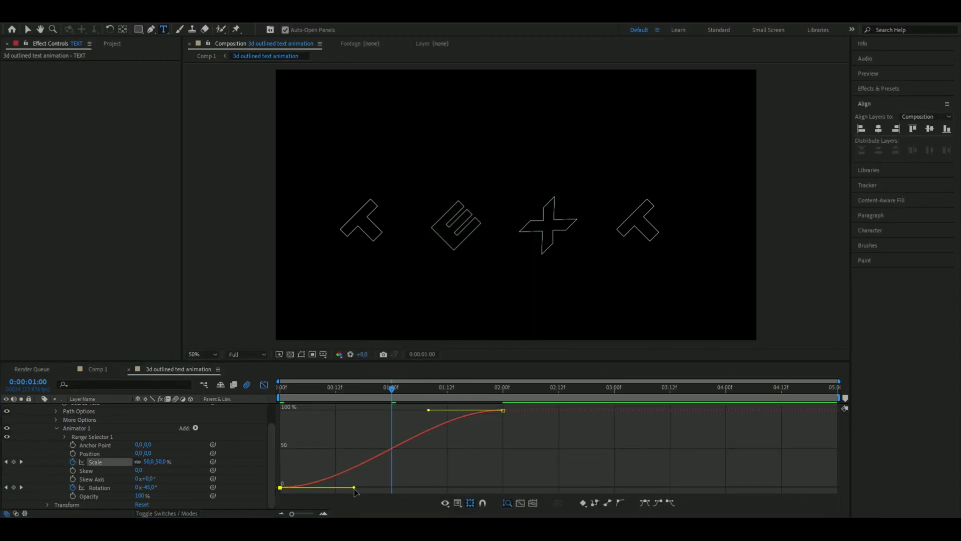
pyautogui.moveTo(353, 488); pyautogui.dragTo(236, 408)
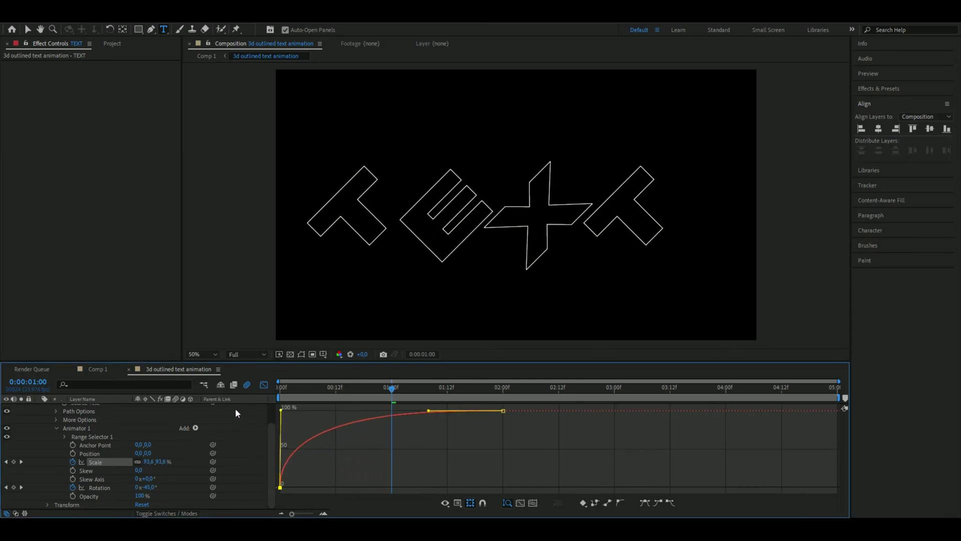
pyautogui.moveTo(395, 392); pyautogui.dragTo(266, 399)
pyautogui.press('space')
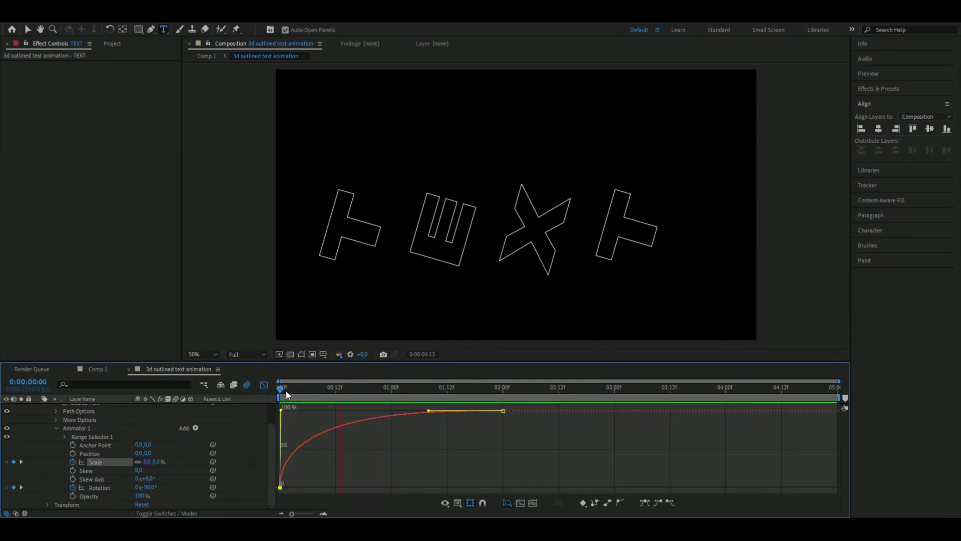
# Reshape the Rotation curve so it starts fast from the first keyframe and eases out, and check the motion
pyautogui.hotkey('shift', 'F3')
pyautogui.click(280, 488)
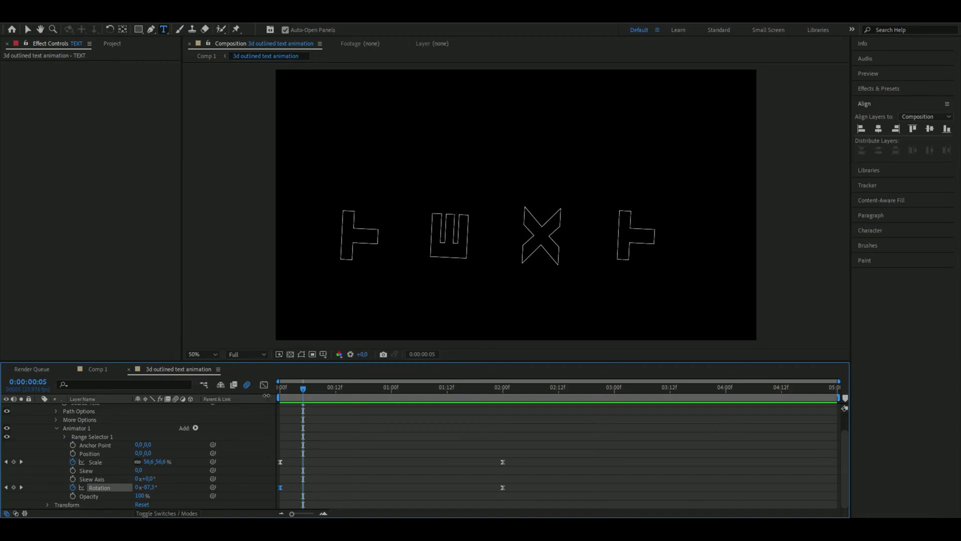
pyautogui.click(264, 385)
pyautogui.moveTo(353, 488); pyautogui.dragTo(278, 440)
pyautogui.moveTo(303, 388); pyautogui.dragTo(344, 397)
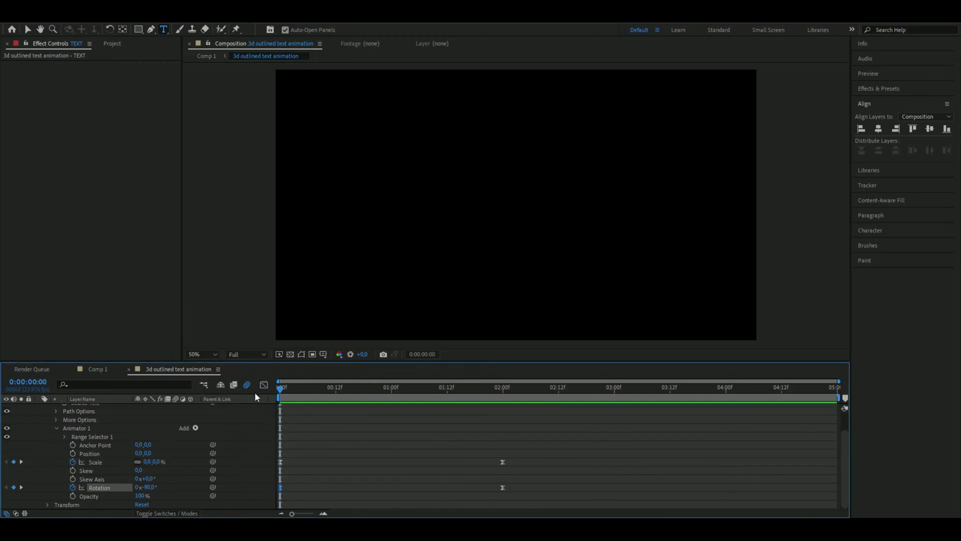
# Apply the CC Lens effect to the TEXT layer with Size 88 and Convergence -82, and check the distortion
pyautogui.scroll(2, 345, 396)
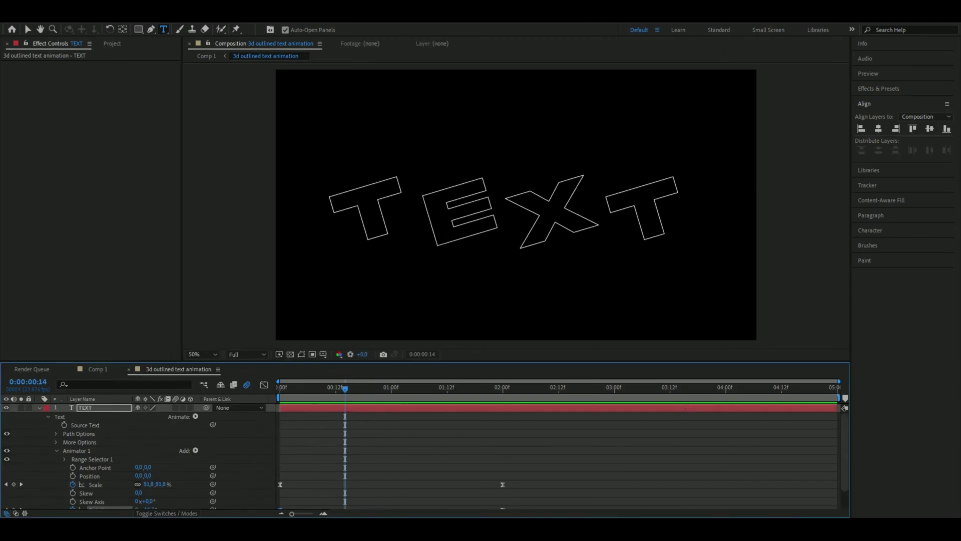
pyautogui.click(363, 409)
pyautogui.hotkey('ctrl', 'space')
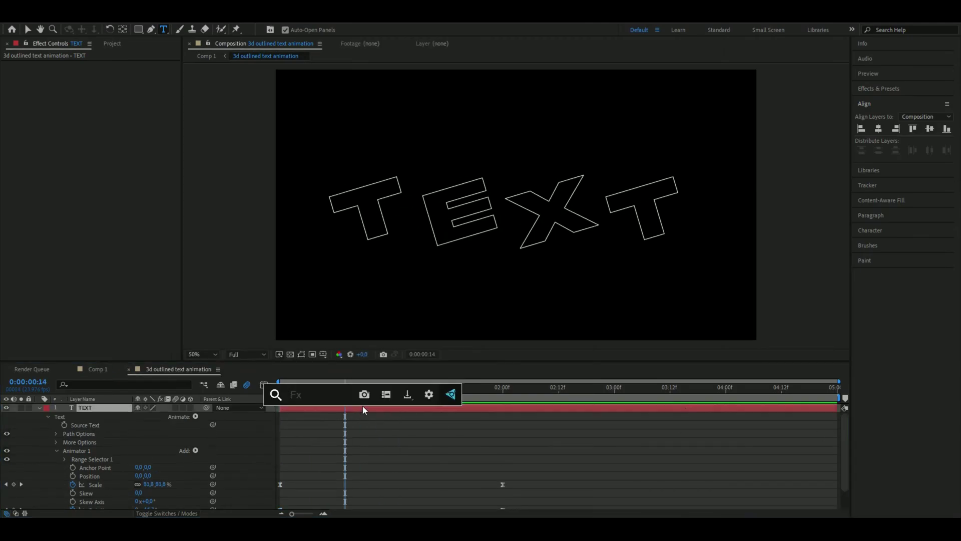
pyautogui.write('cc l')
pyautogui.press('Return')
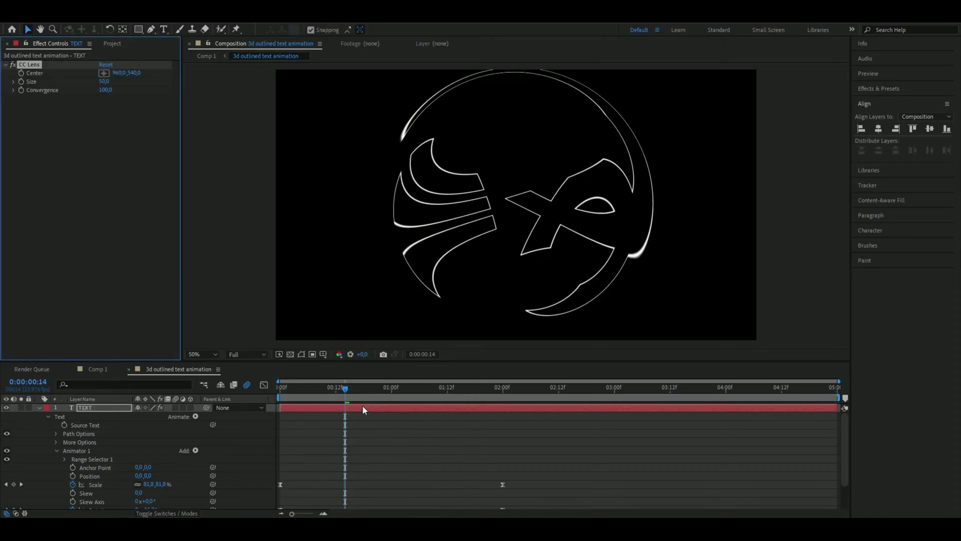
pyautogui.moveTo(395, 387); pyautogui.dragTo(466, 391)
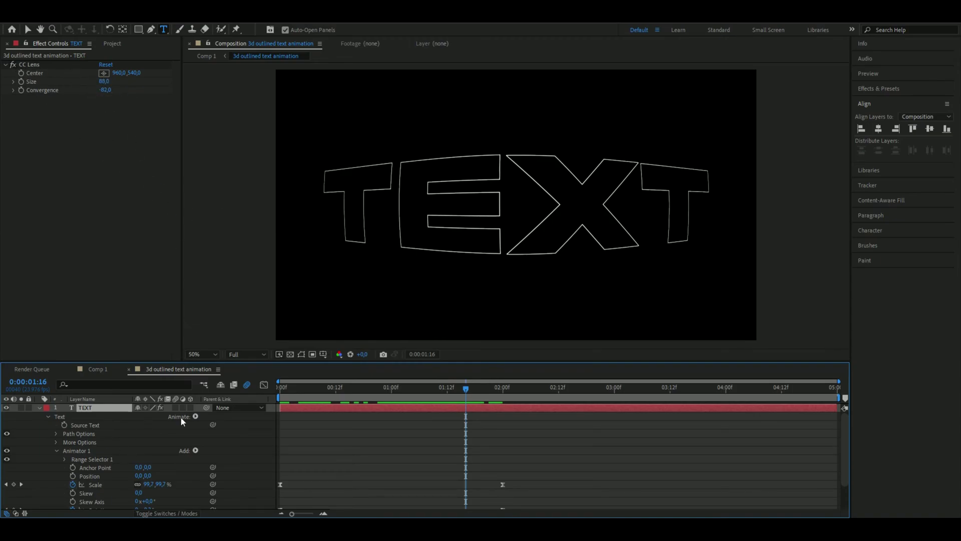
# Collapse the TEXT layer's properties, enable motion blur for the layer and preview the animation
pyautogui.click(39, 408)
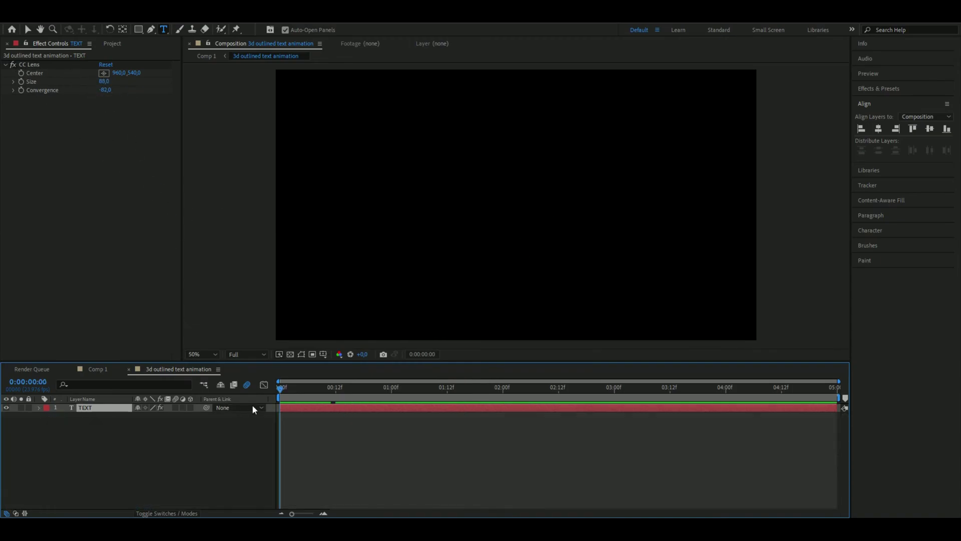
pyautogui.moveTo(269, 397); pyautogui.dragTo(489, 416)
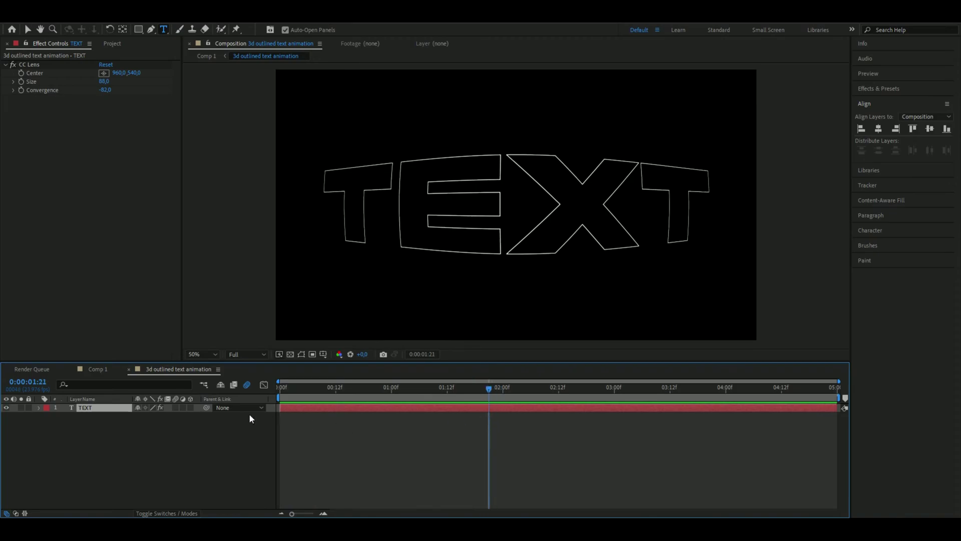
pyautogui.click(175, 407)
pyautogui.press('space')
pyautogui.moveTo(299, 393); pyautogui.dragTo(275, 393)
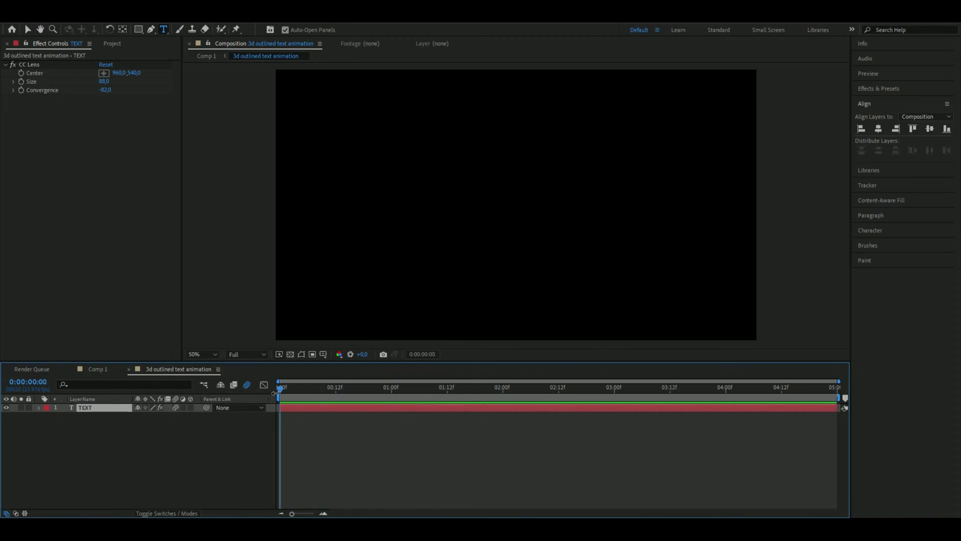
# Duplicate the TEXT layer four times and stack the layers in order from TEXT down to TEXT 5
pyautogui.hotkey('ctrl', 'd')
pyautogui.hotkey('ctrl', 'd')
pyautogui.hotkey('ctrl', 'd')
pyautogui.hotkey('ctrl', 'd')
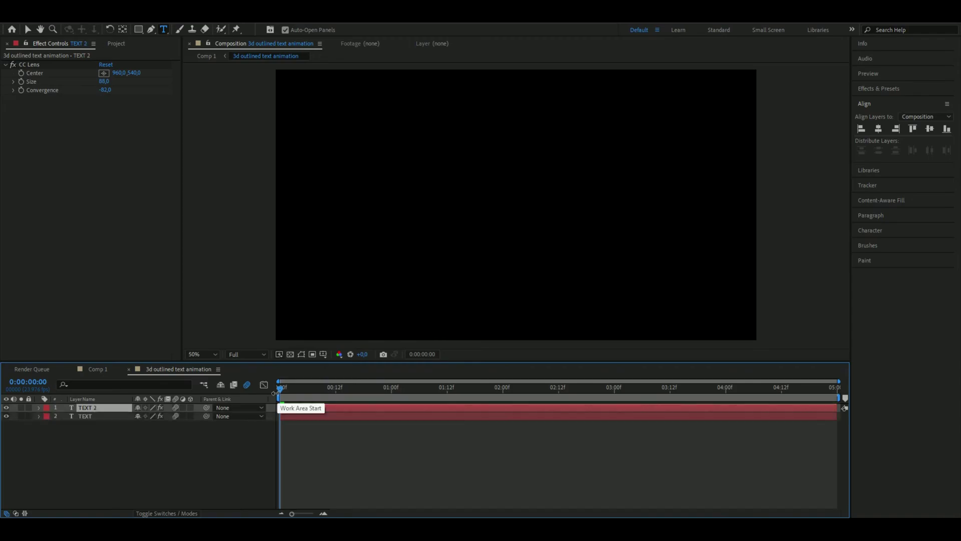
pyautogui.moveTo(102, 410); pyautogui.dragTo(103, 406)
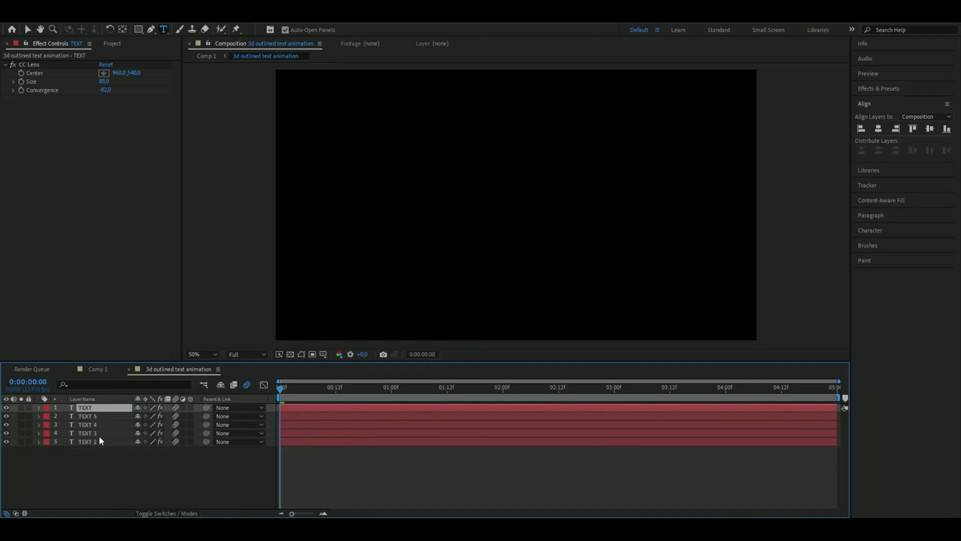
pyautogui.moveTo(99, 440); pyautogui.dragTo(103, 421)
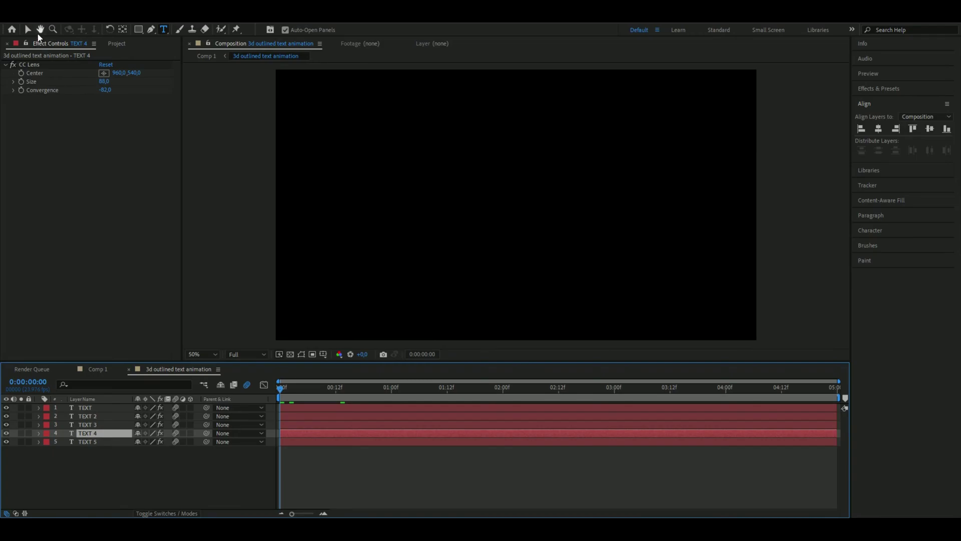
# Offset the TEXT 2 layer so it starts four frames in, at 0:00:00:04
pyautogui.click(27, 29)
pyautogui.click(330, 416)
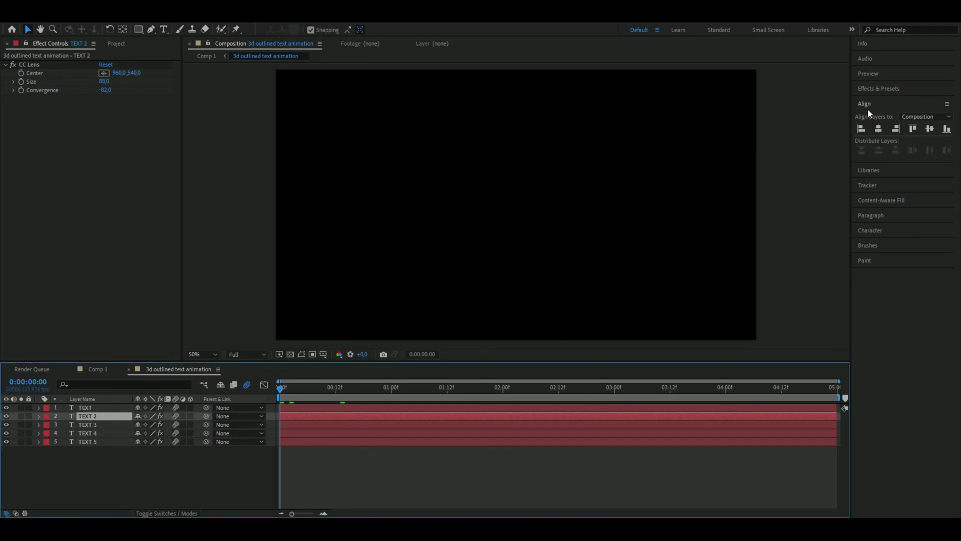
pyautogui.click(873, 73)
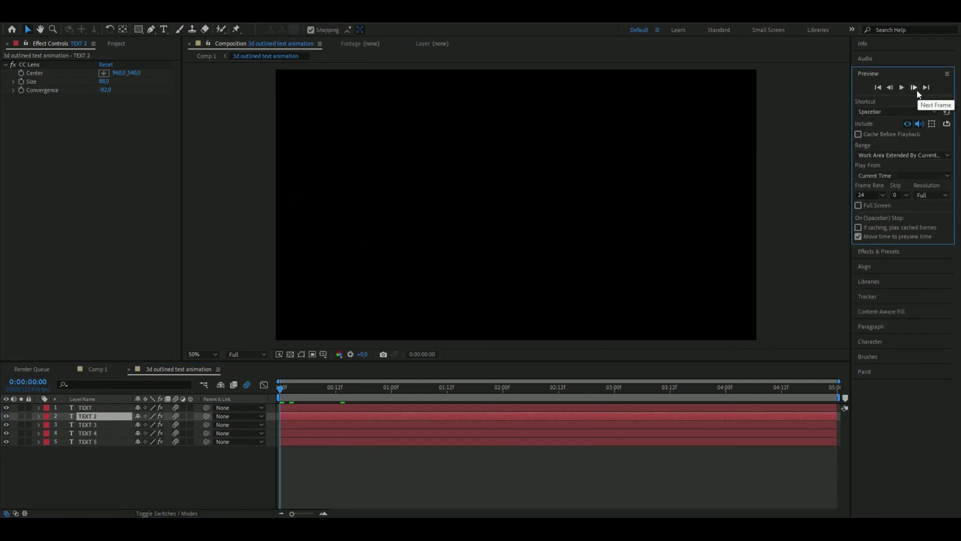
pyautogui.click(917, 90)
pyautogui.click(917, 90)
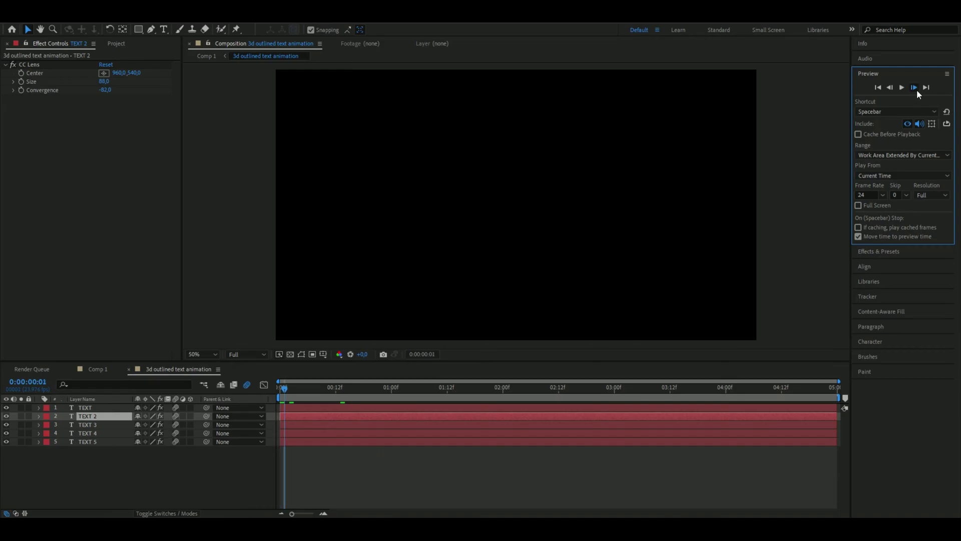
pyautogui.click(917, 90)
pyautogui.click(916, 89)
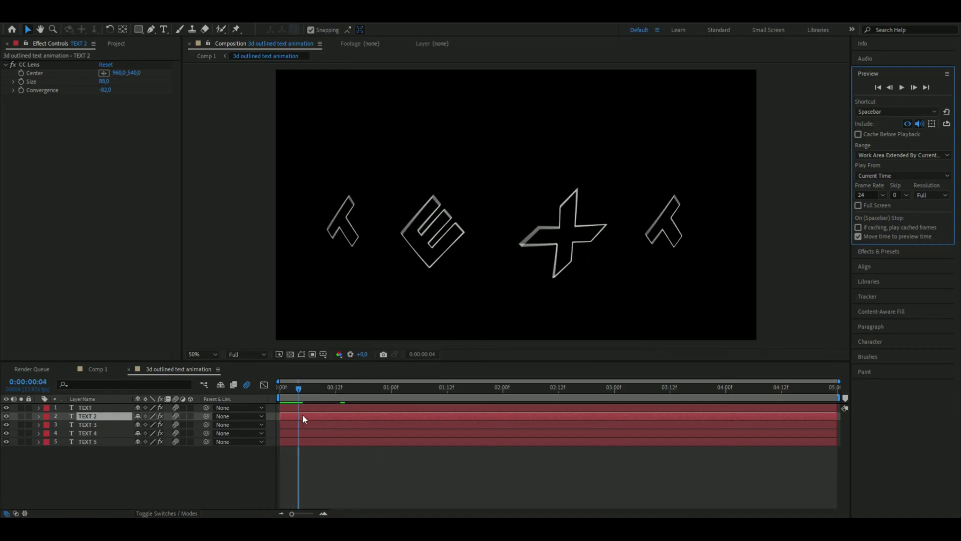
pyautogui.moveTo(302, 415); pyautogui.dragTo(323, 415)
# Advance four more frames and shift the TEXT 3 layer to start at 0:00:00:08
pyautogui.click(917, 89)
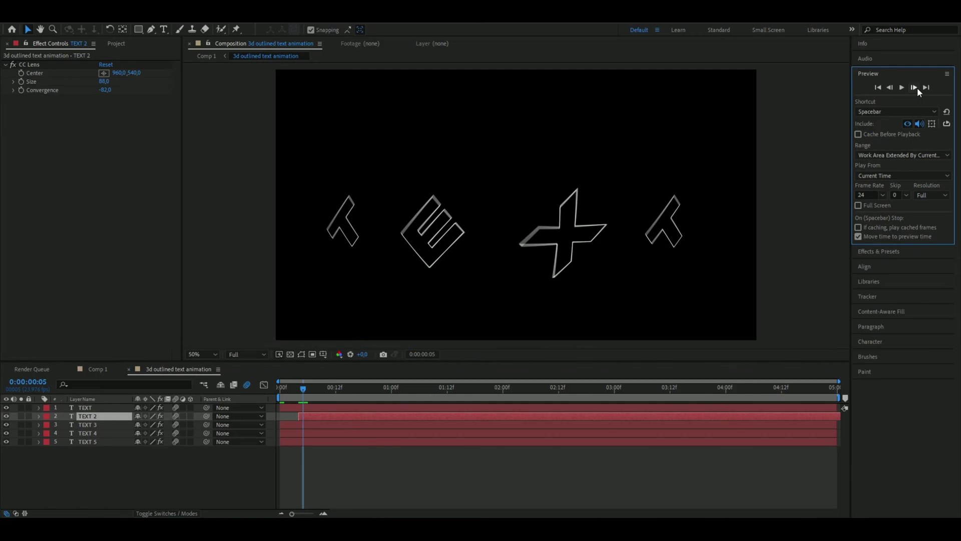
pyautogui.click(916, 88)
pyautogui.click(917, 88)
pyautogui.click(917, 88)
pyautogui.moveTo(314, 425); pyautogui.dragTo(353, 424)
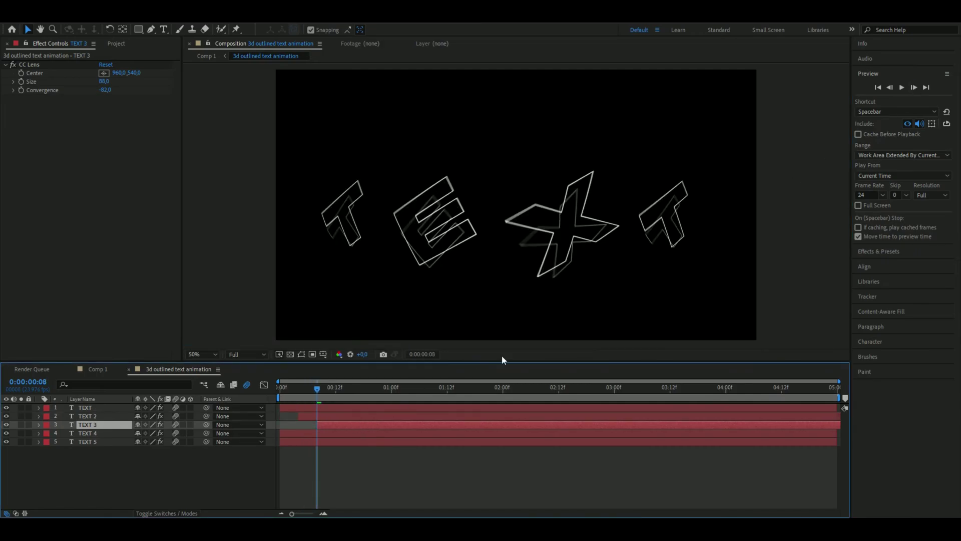
# Advance another four frames and shift the TEXT 4 layer to start at 0:00:00:12
pyautogui.click(914, 87)
pyautogui.click(914, 87)
pyautogui.click(914, 87)
pyautogui.click(914, 87)
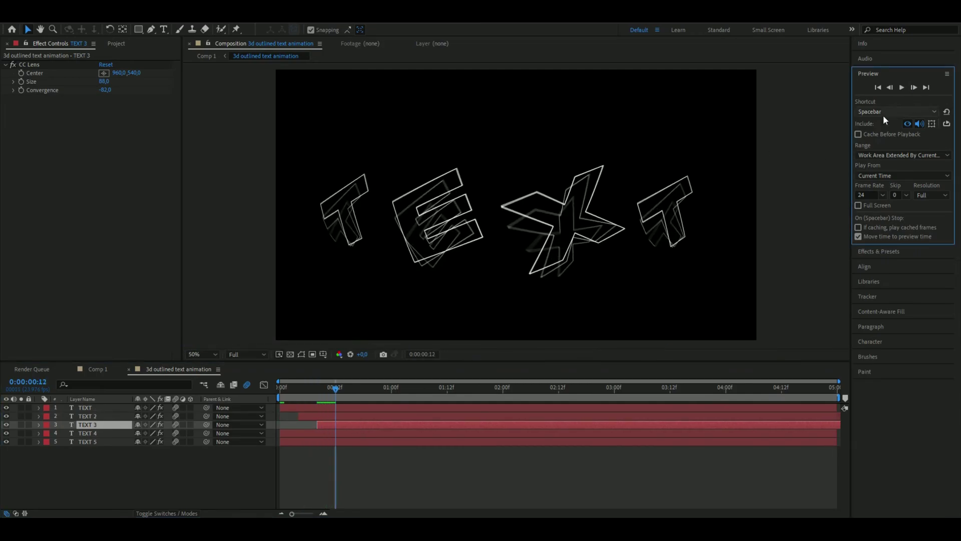
pyautogui.moveTo(345, 434); pyautogui.dragTo(511, 428)
# Shift the TEXT 5 layer to start at 0:00:00:16 and preview the staggered animation
pyautogui.click(913, 87)
pyautogui.click(913, 87)
pyautogui.click(913, 87)
pyautogui.click(913, 87)
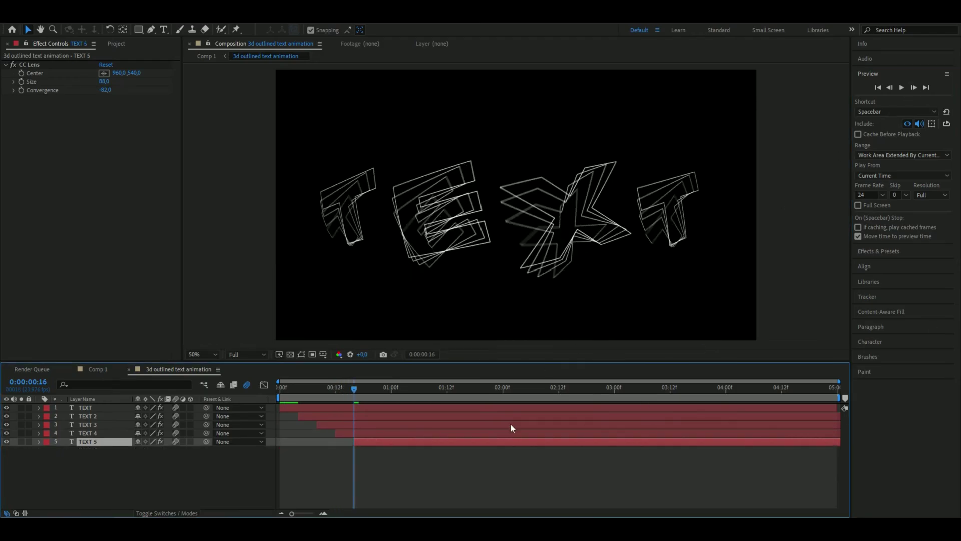
pyautogui.moveTo(353, 392); pyautogui.dragTo(317, 403)
pyautogui.press('space')
# Open the TEXT 2 layer's Transform properties and set its Opacity to 80%
pyautogui.click(105, 416)
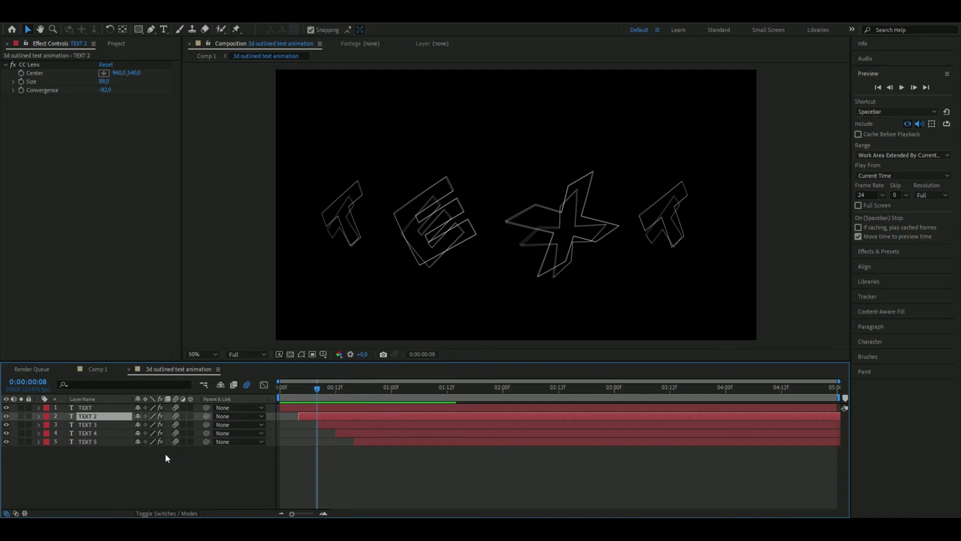
pyautogui.hotkey('ctrl', 'Up')
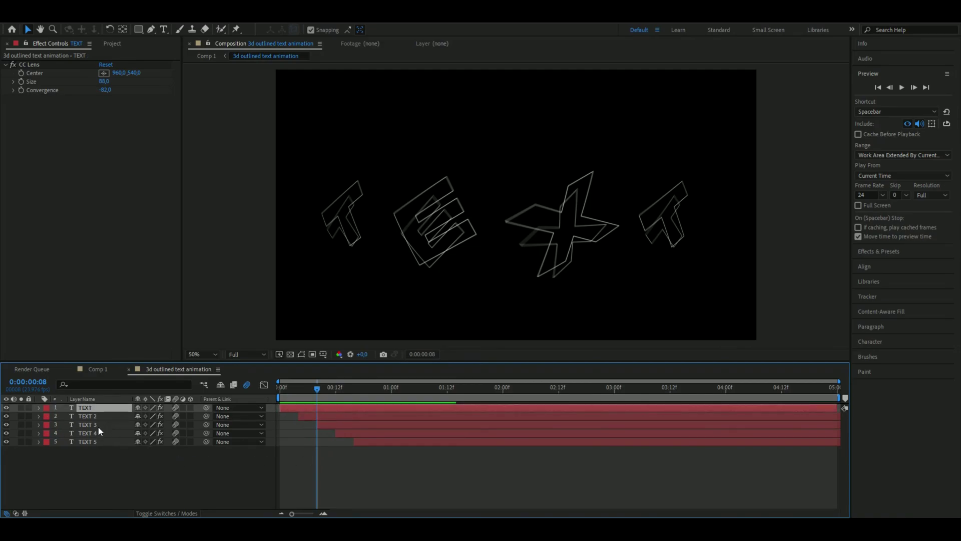
pyautogui.click(88, 416)
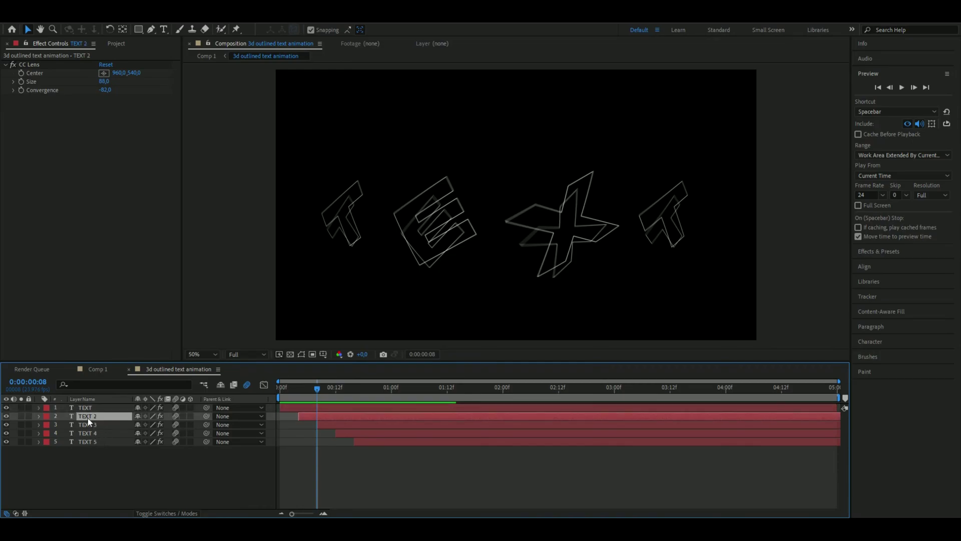
pyautogui.click(39, 416)
pyautogui.click(48, 442)
pyautogui.click(141, 484)
pyautogui.write('80')
pyautogui.press('Return')
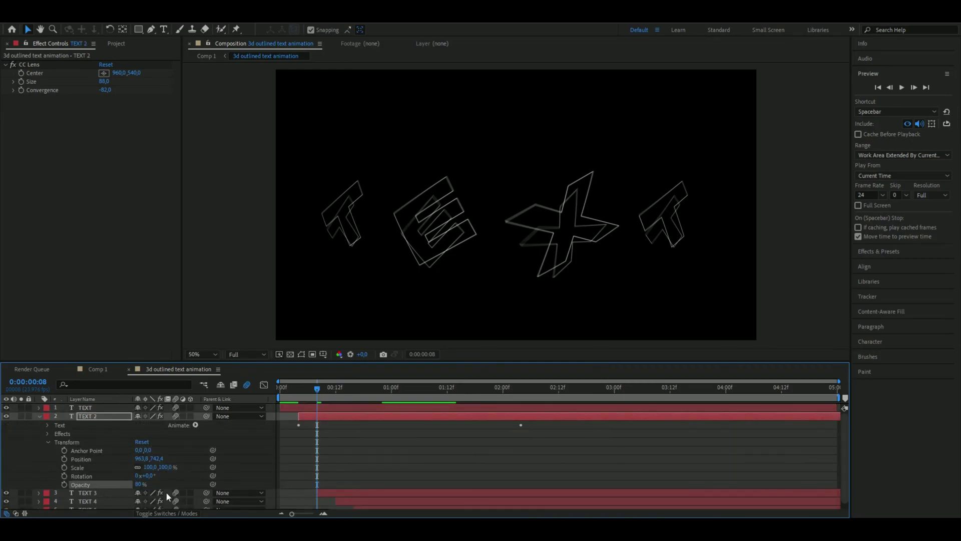
# Set the Opacity of TEXT 3 to 60%, TEXT 4 to 40% and TEXT 5 to 20%, and preview from the start
pyautogui.click(141, 493)
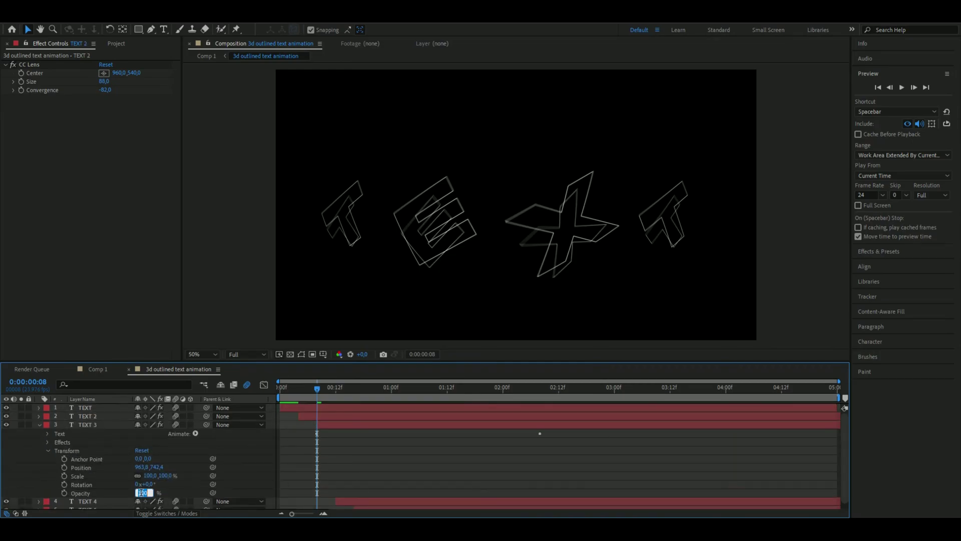
pyautogui.write('60')
pyautogui.press('Return')
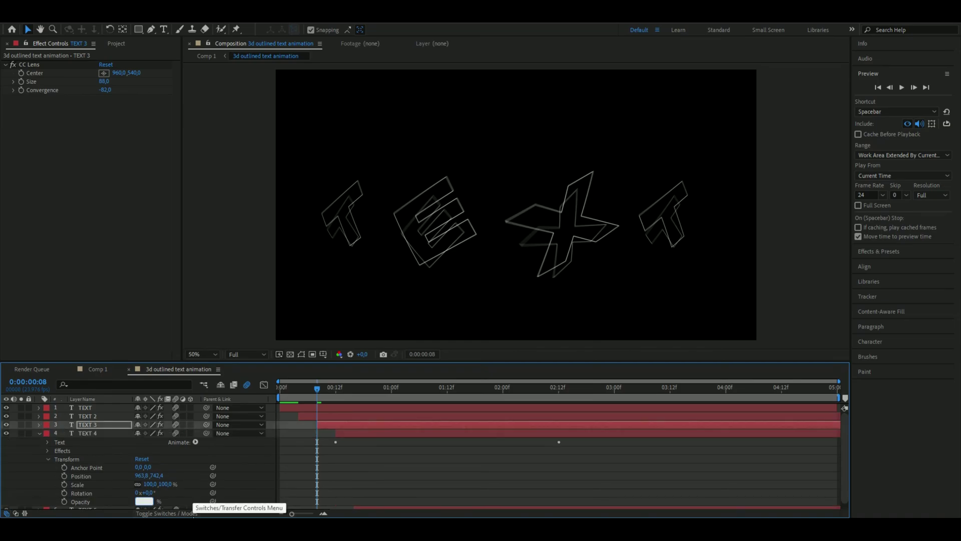
pyautogui.write('40')
pyautogui.press('Tab')
pyautogui.write('20')
pyautogui.press('Return')
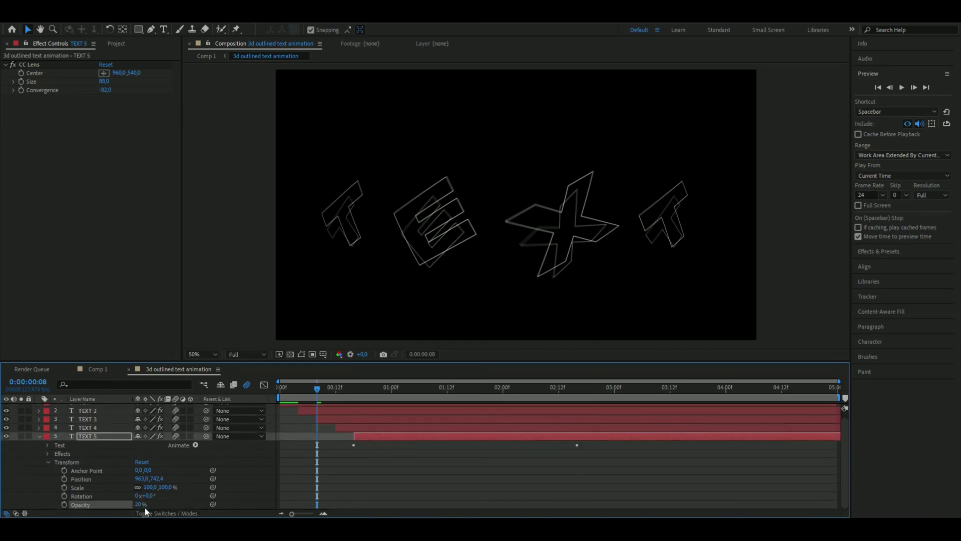
pyautogui.moveTo(317, 389); pyautogui.dragTo(126, 400)
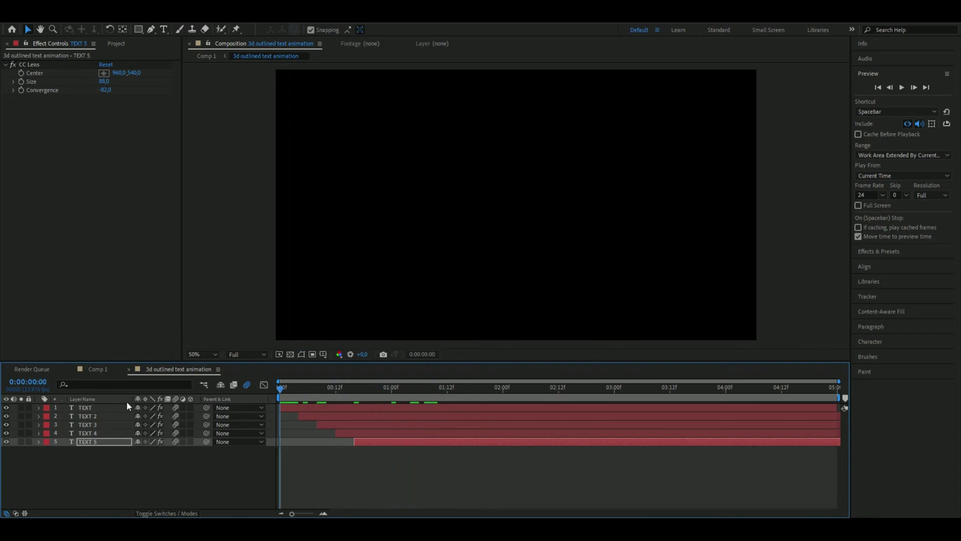
pyautogui.press('space')
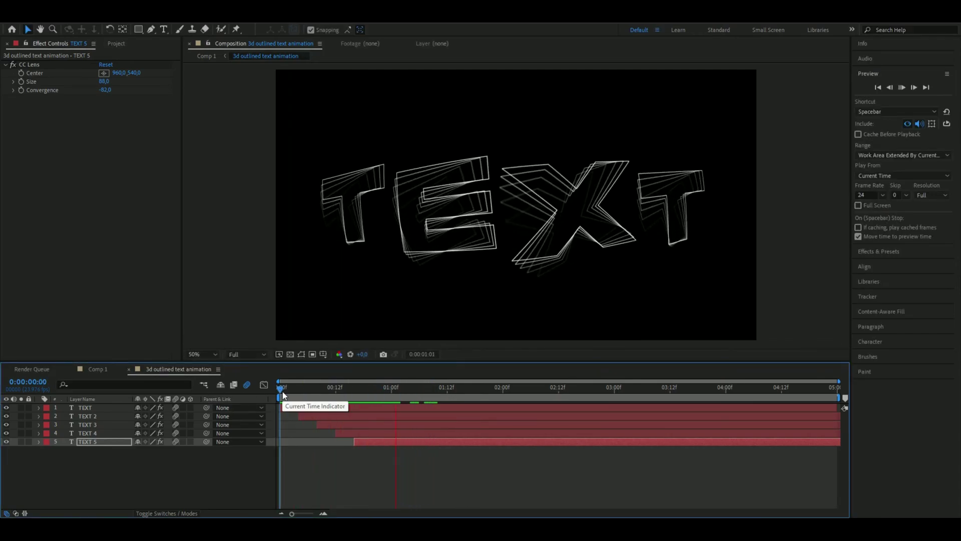
# Animate TEXT 2's Scale with a 90% keyframe at 0:00:00:04 and a slightly larger value at 0:00:04:23, and check the motion
pyautogui.moveTo(282, 395)
pyautogui.mouseDown()
pyautogui.moveTo(299, 393)
pyautogui.moveTo(272, 397)
pyautogui.moveTo(398, 407)
pyautogui.moveTo(298, 394)
pyautogui.mouseUp()
pyautogui.click(292, 418)
pyautogui.click(38, 416)
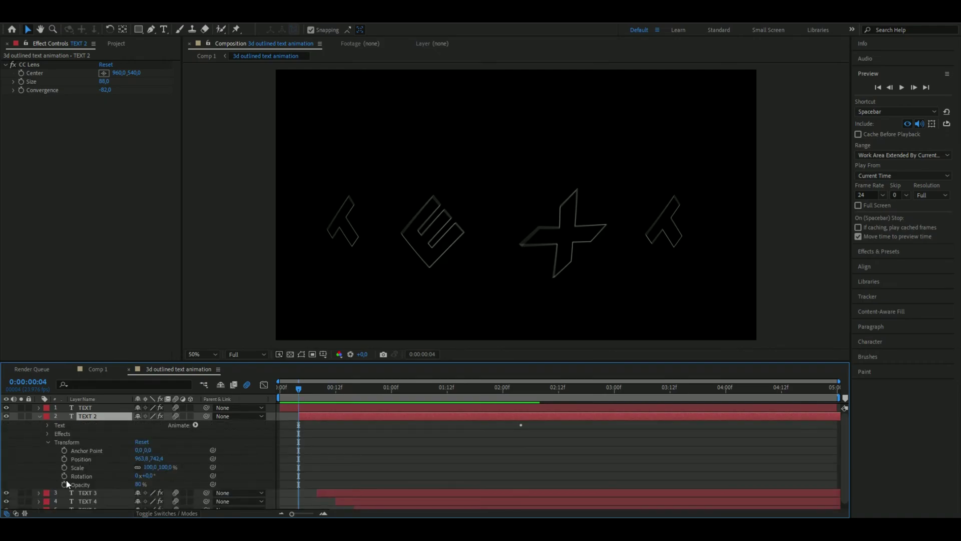
pyautogui.click(148, 467)
pyautogui.write('90')
pyautogui.click(110, 468)
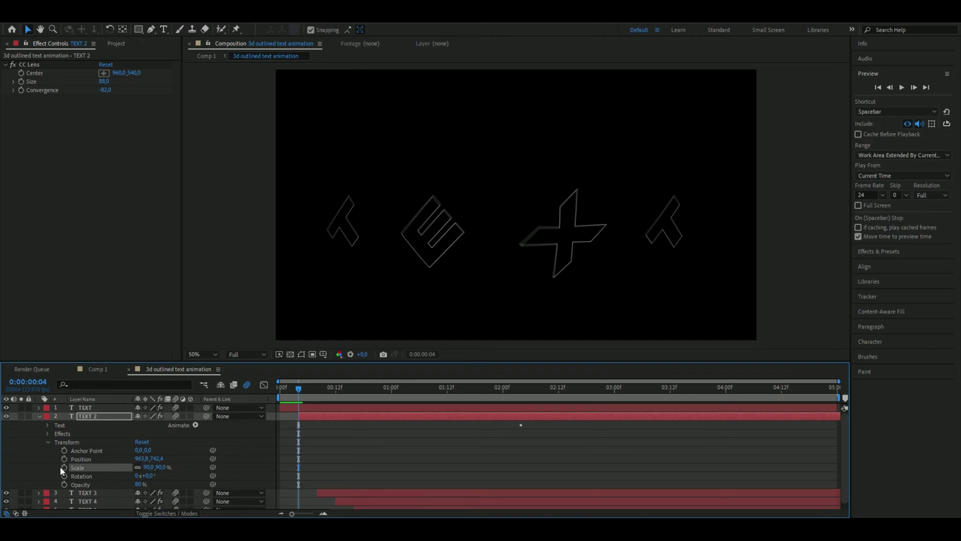
pyautogui.moveTo(320, 389); pyautogui.dragTo(844, 428)
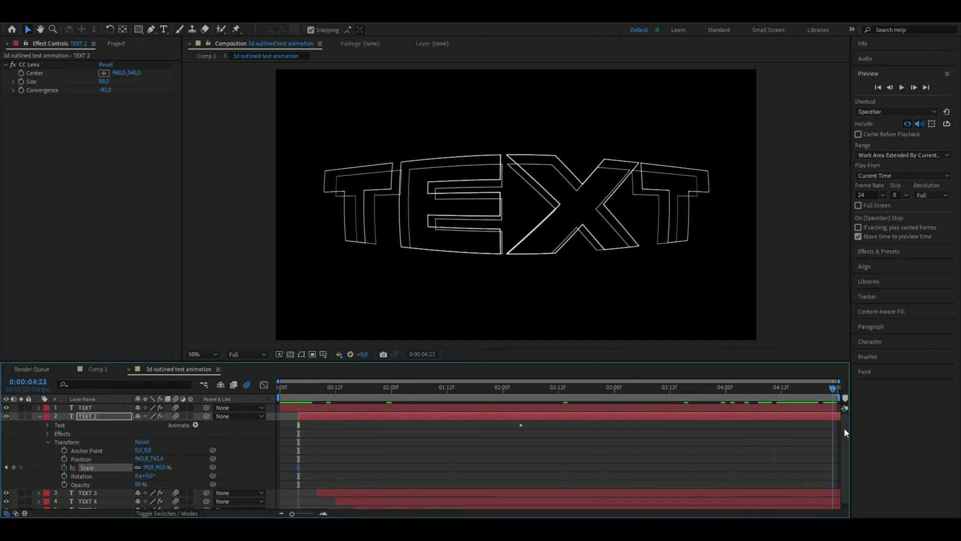
pyautogui.click(146, 471)
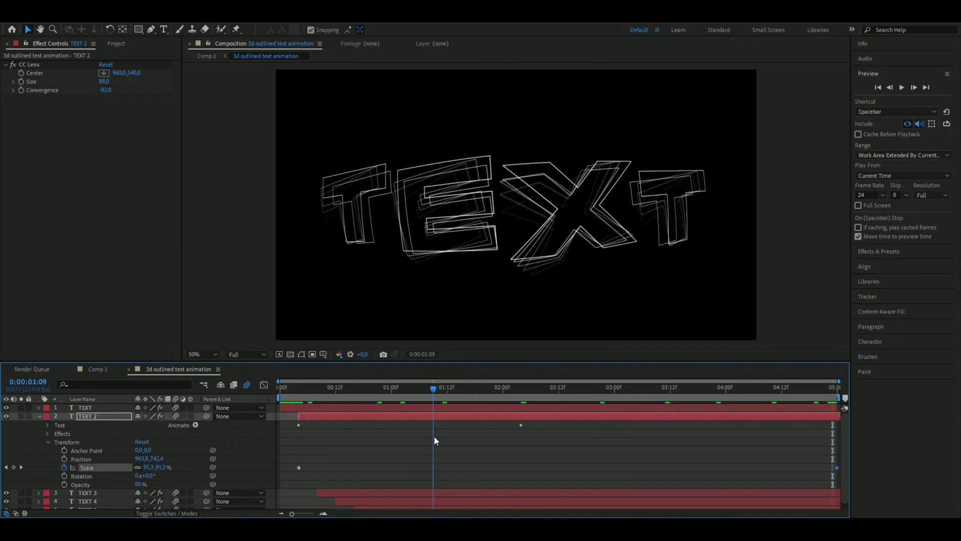
pyautogui.moveTo(434, 435); pyautogui.dragTo(703, 433)
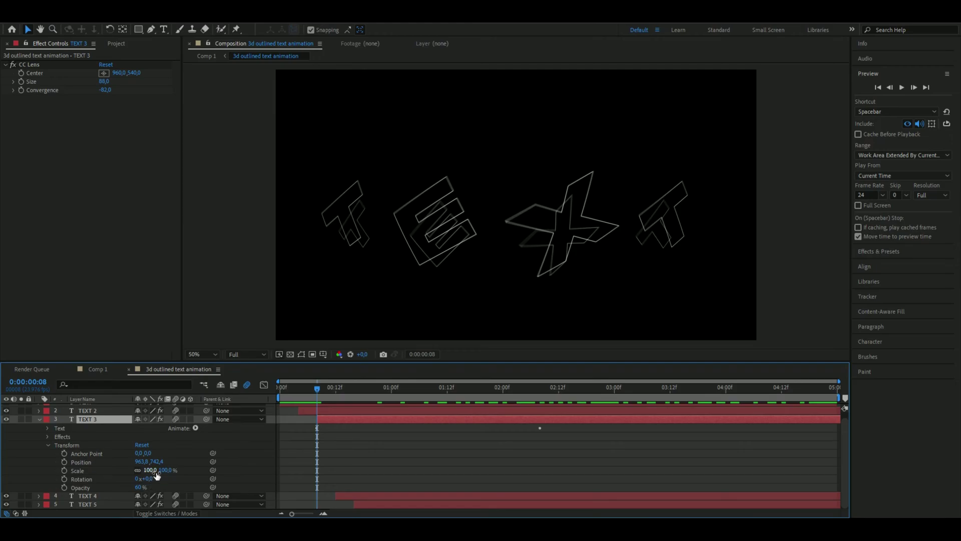
# Animate TEXT 3's Scale with an 85% keyframe at 0:00:00:08 and a second keyframe near the end of the composition
pyautogui.click(155, 472)
pyautogui.write('85')
pyautogui.press('Return')
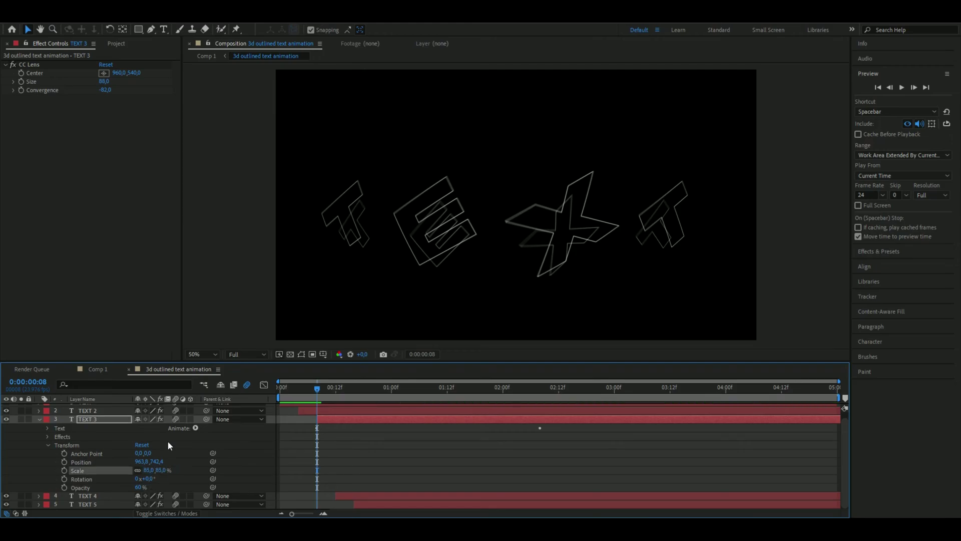
pyautogui.hotkey('alt', 'shift', 's')
pyautogui.moveTo(327, 391); pyautogui.dragTo(829, 388)
pyautogui.click(152, 469)
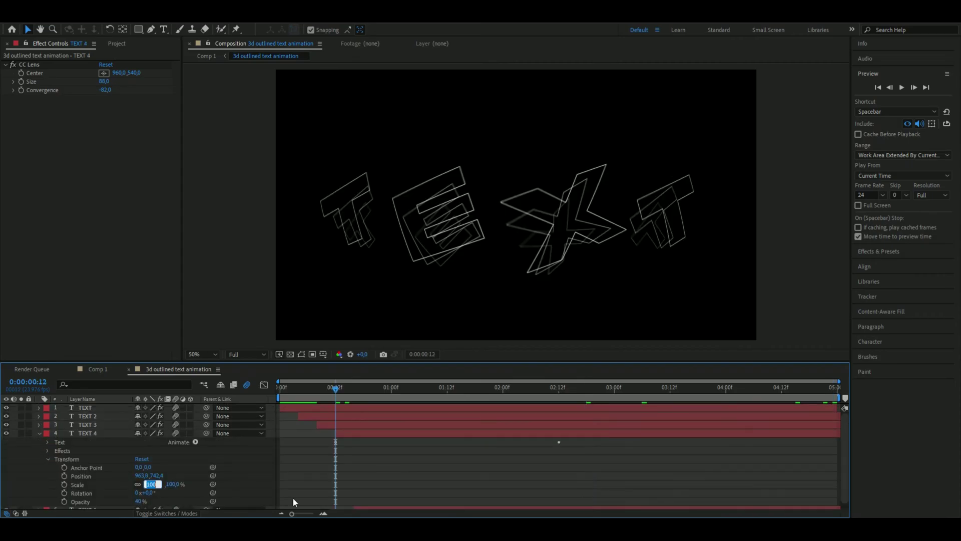
# Animate TEXT 4's Scale with an 80% keyframe at 0:00:00:12 and a second keyframe at 0:00:04:23
pyautogui.write('80')
pyautogui.press('Return')
pyautogui.moveTo(336, 388); pyautogui.dragTo(868, 385)
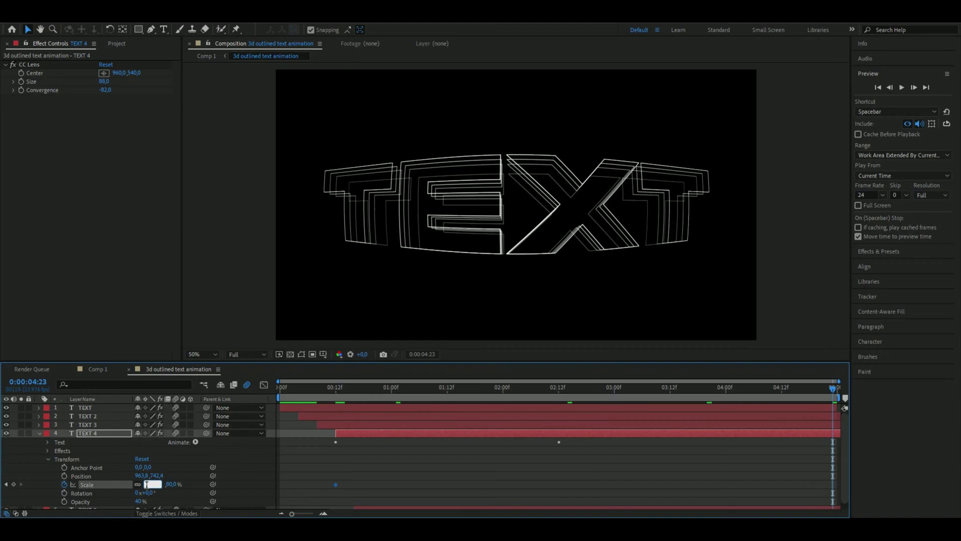
pyautogui.press('Return')
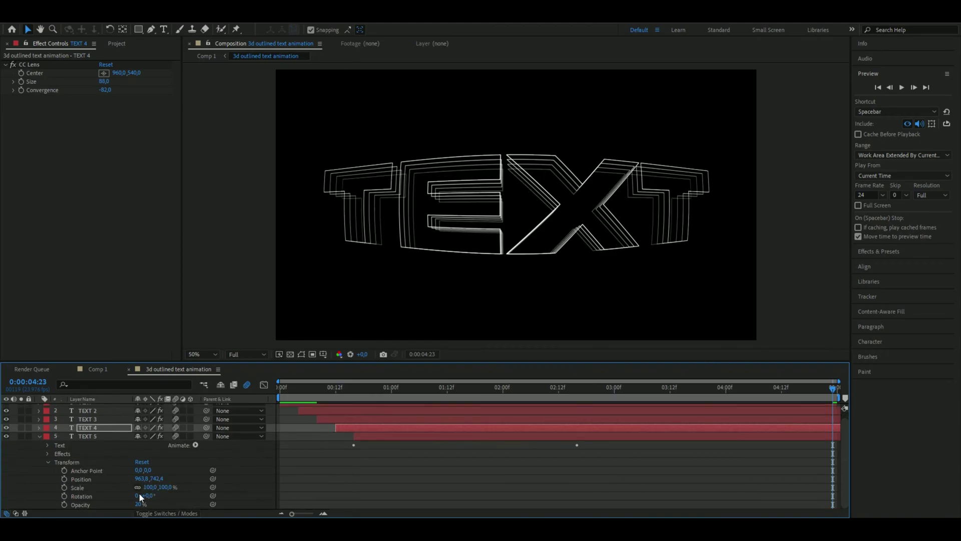
# Set TEXT 5's Scale to 75%, keyframe it from 0:00:00:16, and preview the whole animation from the start
pyautogui.click(149, 487)
pyautogui.write('75')
pyautogui.press('Return')
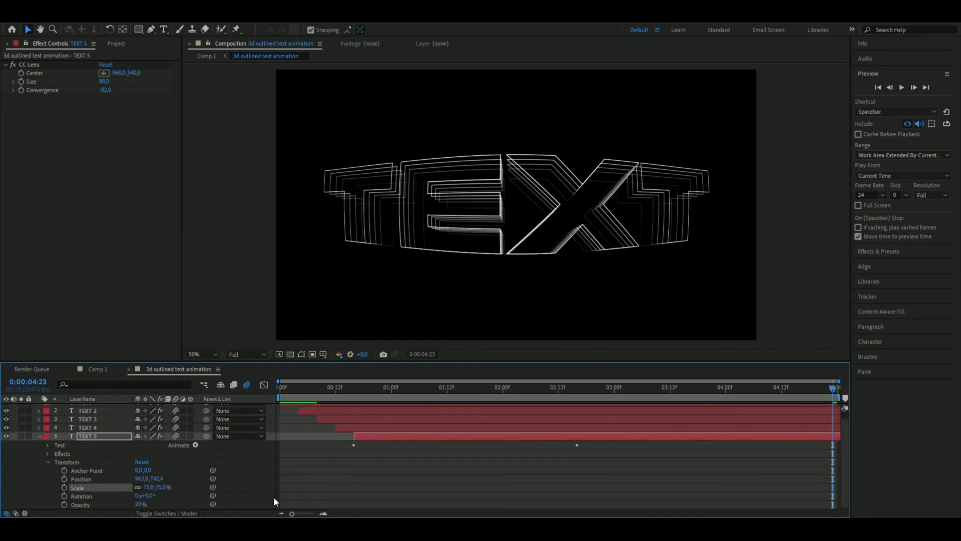
pyautogui.click(352, 390)
pyautogui.click(64, 487)
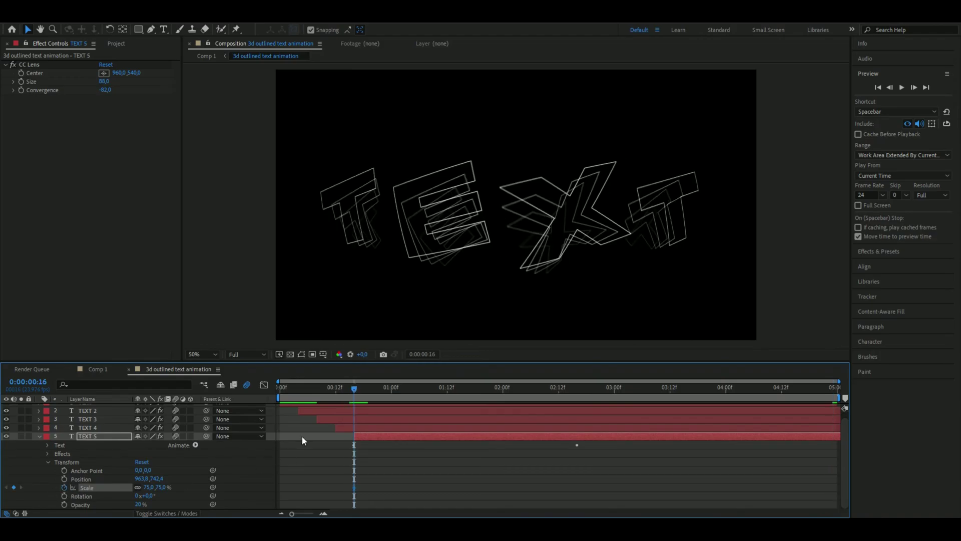
pyautogui.press('End')
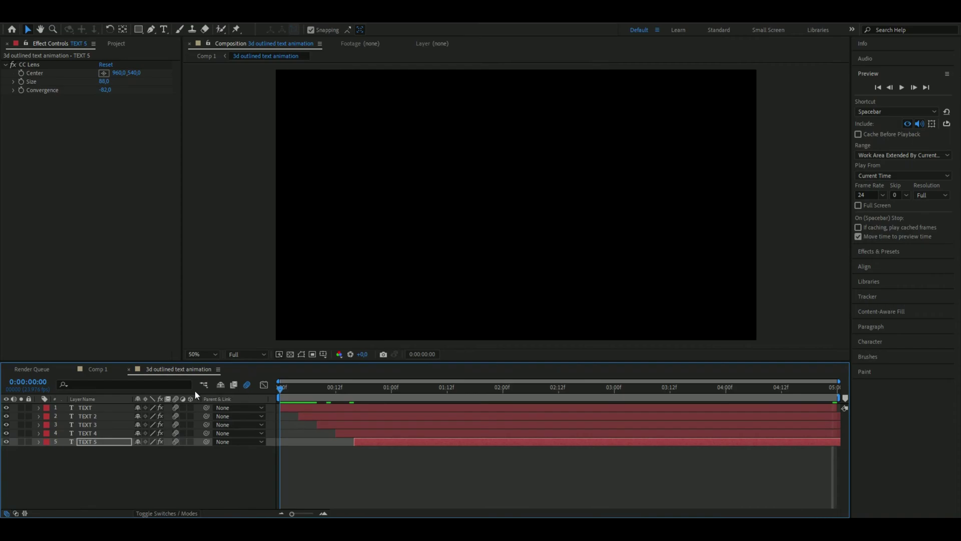
pyautogui.press('space')
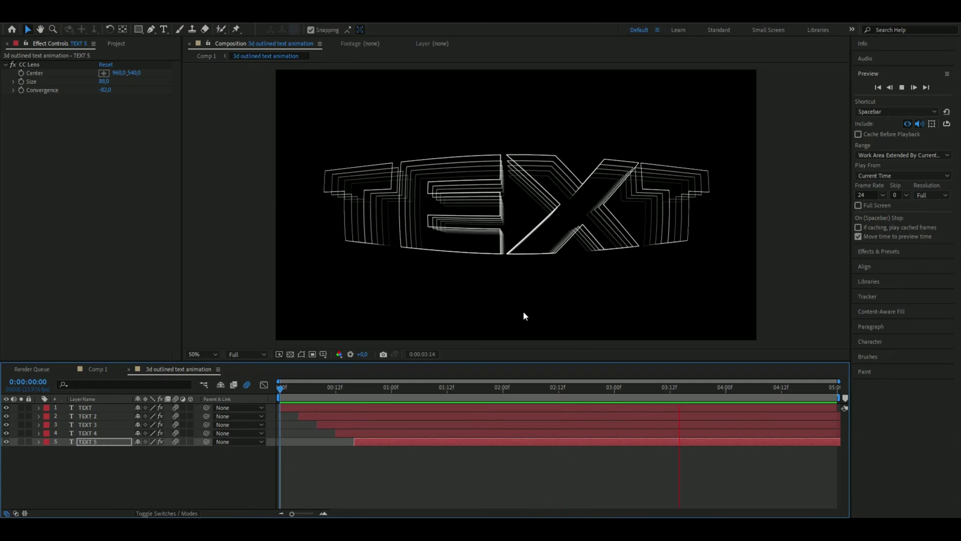
# Pre-compose all five layers, TEXT through TEXT 5, into a new composition named "text animation"
pyautogui.click(391, 390)
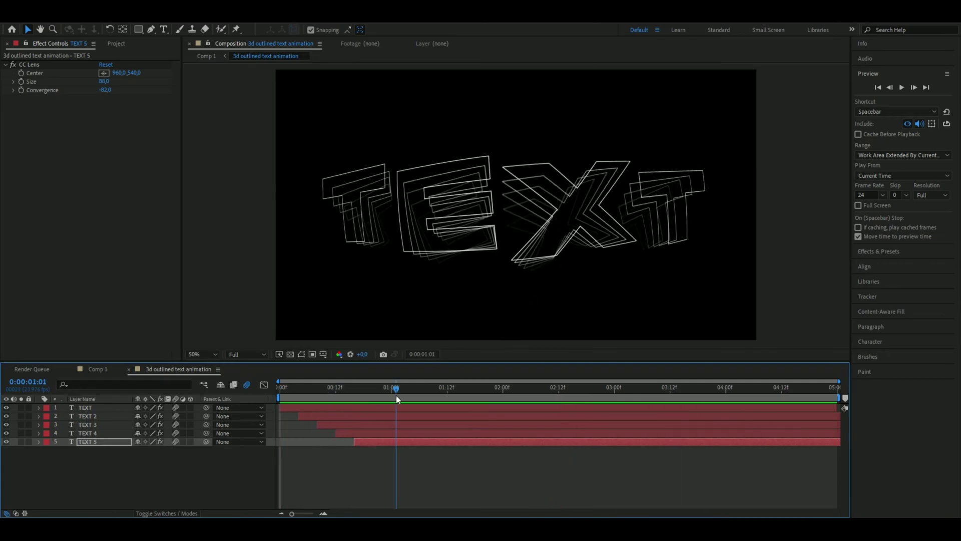
pyautogui.click(99, 408)
pyautogui.keyDown('shift'); pyautogui.click(110, 445); pyautogui.keyUp('shift')
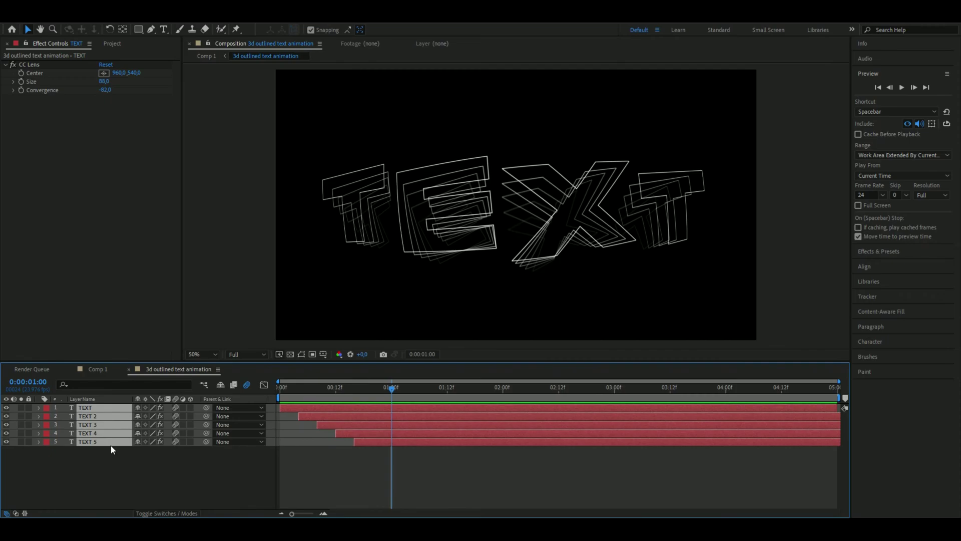
pyautogui.rightClick(381, 419)
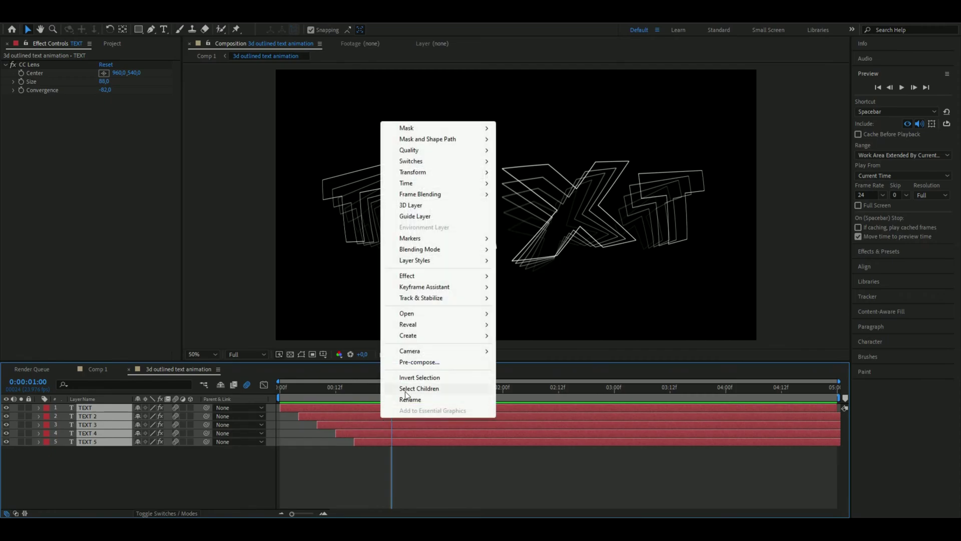
pyautogui.click(471, 364)
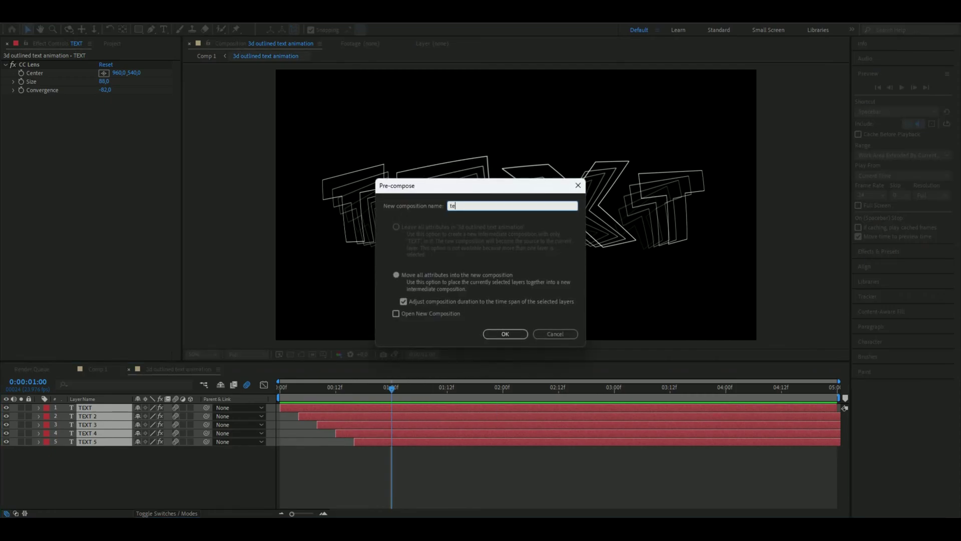
pyautogui.write('text')
pyautogui.write('animation')
pyautogui.press('Return')
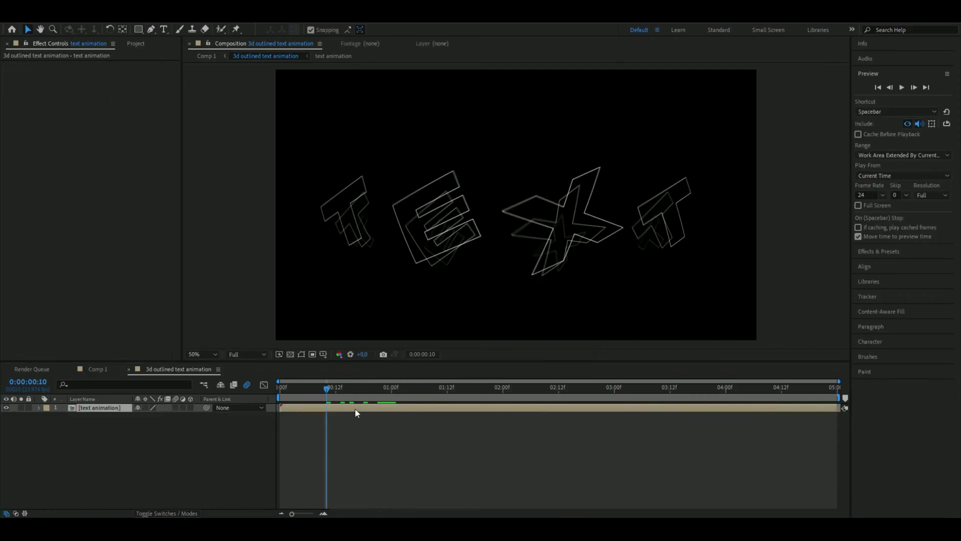
# Hide the text animation layer and add a new black solid beneath it
pyautogui.moveTo(326, 388); pyautogui.dragTo(361, 396)
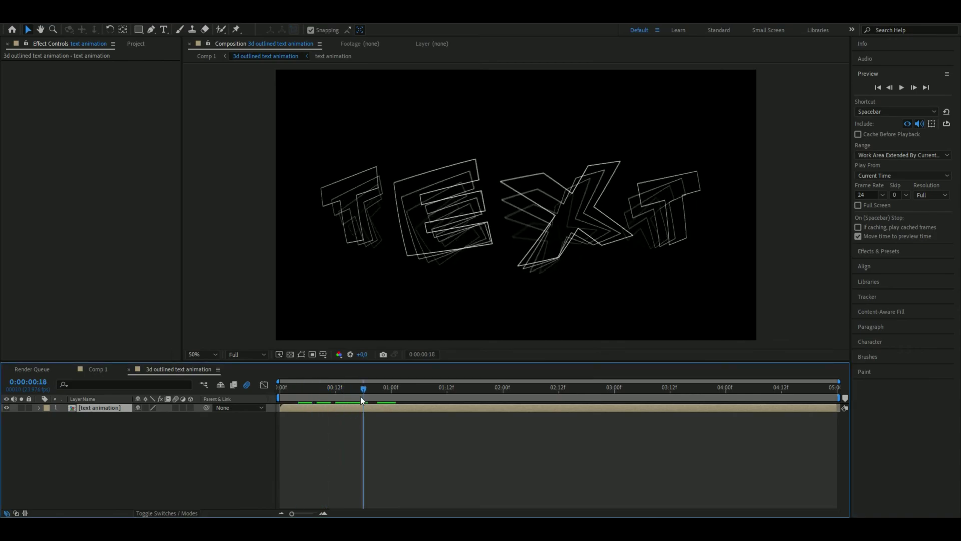
pyautogui.click(6, 407)
pyautogui.click(106, 477)
pyautogui.rightClick(106, 476)
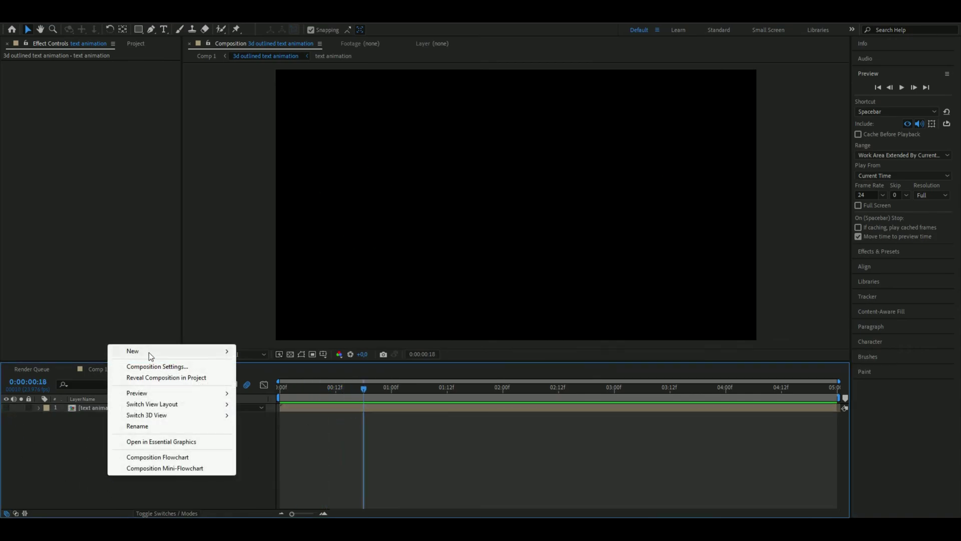
pyautogui.moveTo(148, 352)
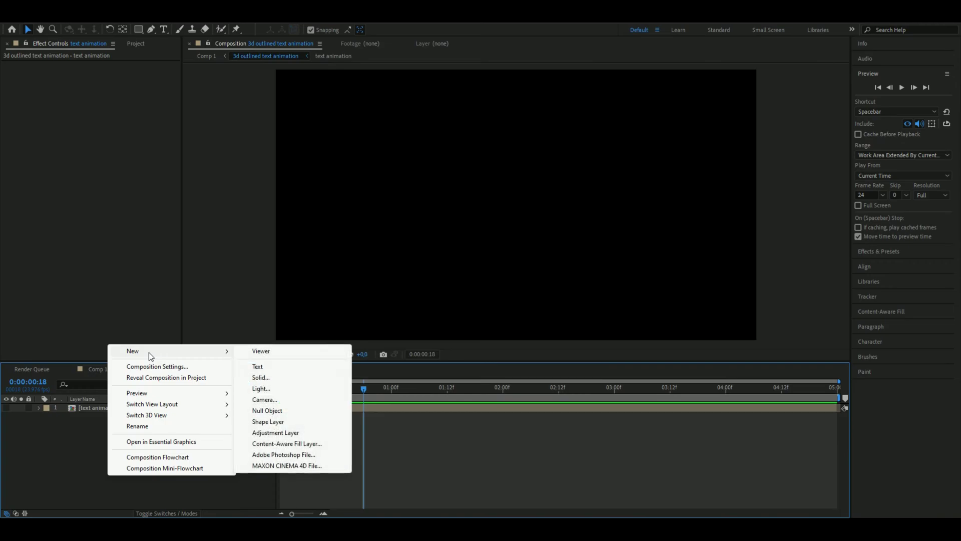
pyautogui.click(266, 377)
pyautogui.click(209, 338)
pyautogui.moveTo(98, 407); pyautogui.dragTo(139, 422)
# Apply Fractal Noise to the black solid with Fractal Type Dynamic Twist and Contrast 200
pyautogui.hotkey('ctrl', 'space')
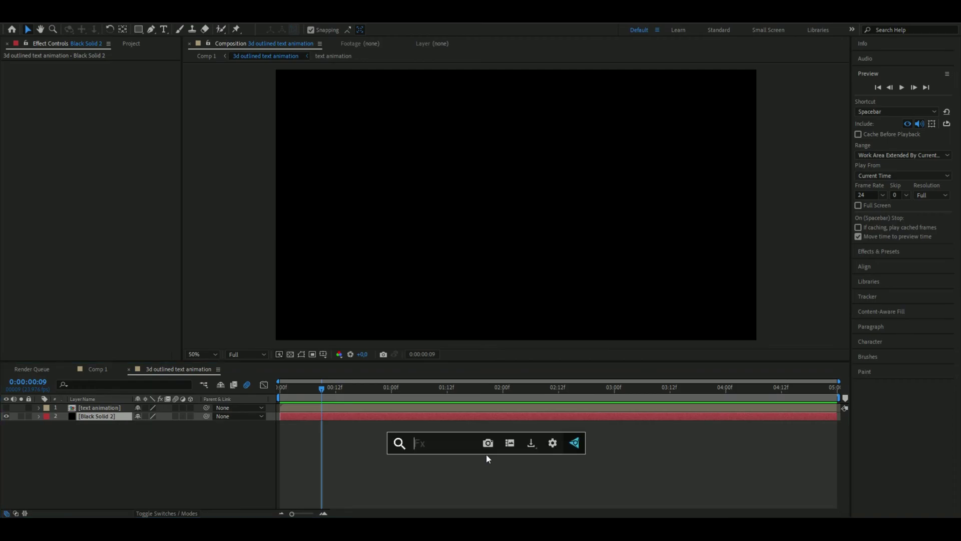
pyautogui.write('fr')
pyautogui.click(450, 434)
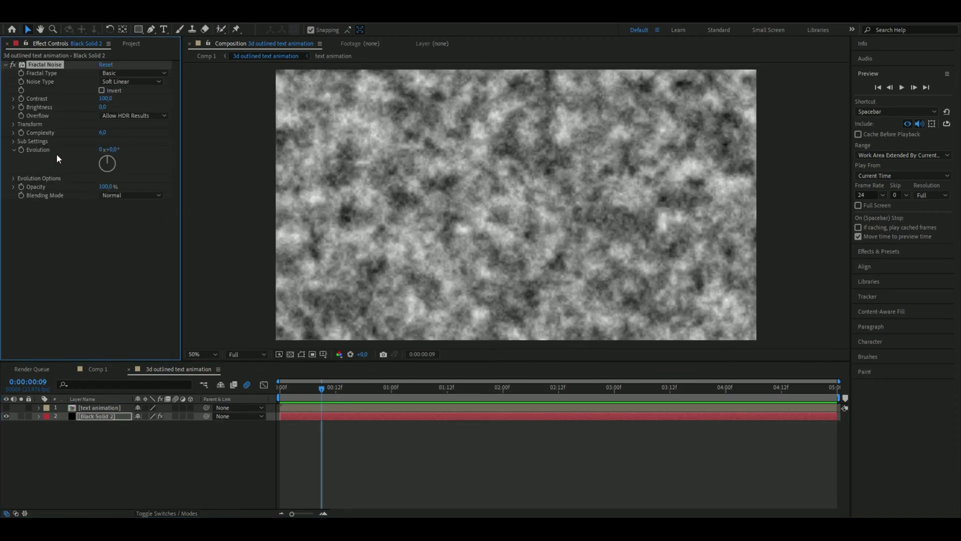
pyautogui.click(118, 72)
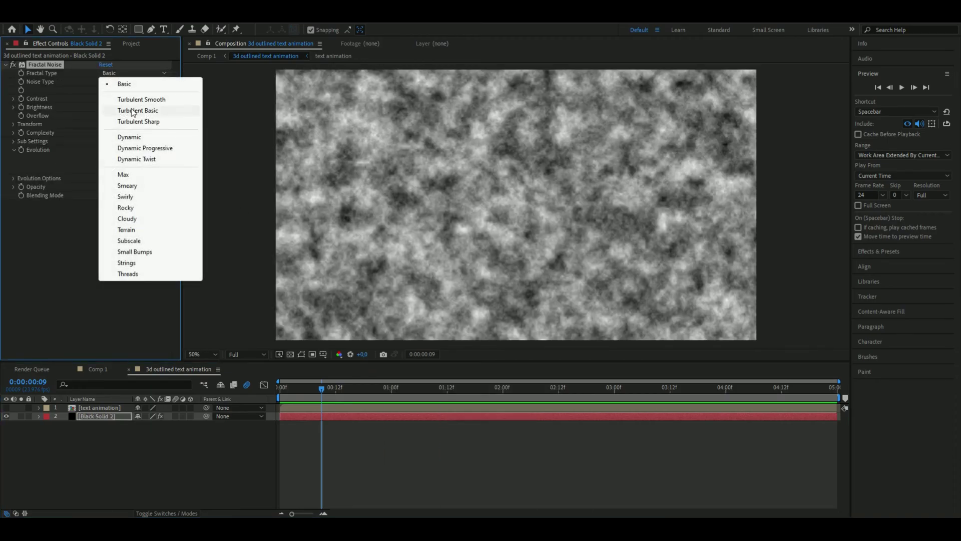
pyautogui.click(149, 158)
pyautogui.click(107, 98)
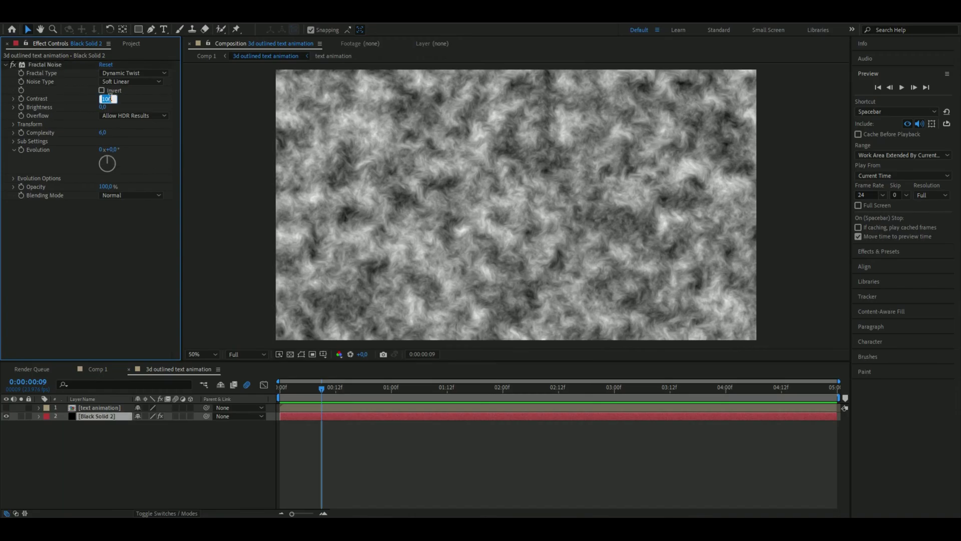
pyautogui.write('200')
pyautogui.press('Return')
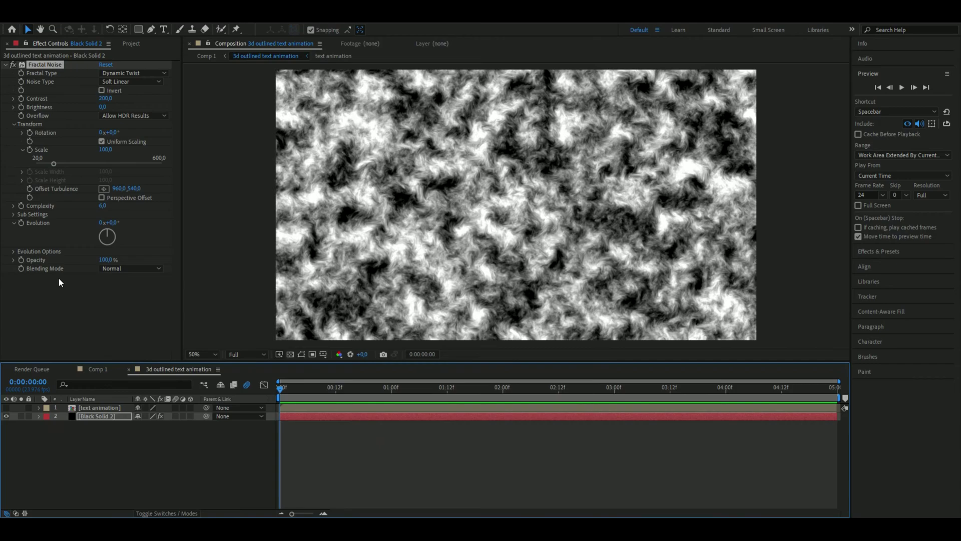
# Add an expression to Fractal Noise's Evolution that multiplies time by a constant
pyautogui.keyDown('alt'); pyautogui.click(20, 224); pyautogui.keyUp('alt')
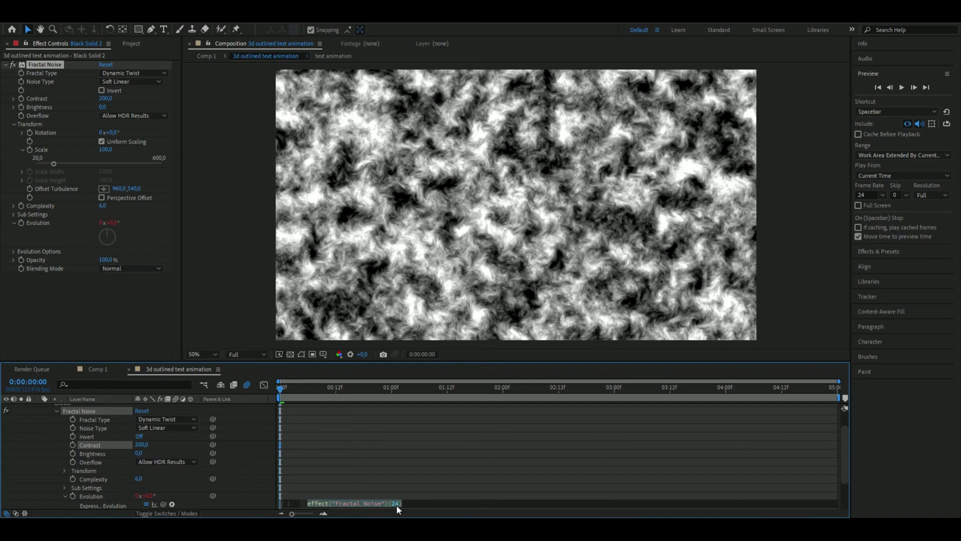
pyautogui.press('BackSpace')
pyautogui.write('time')
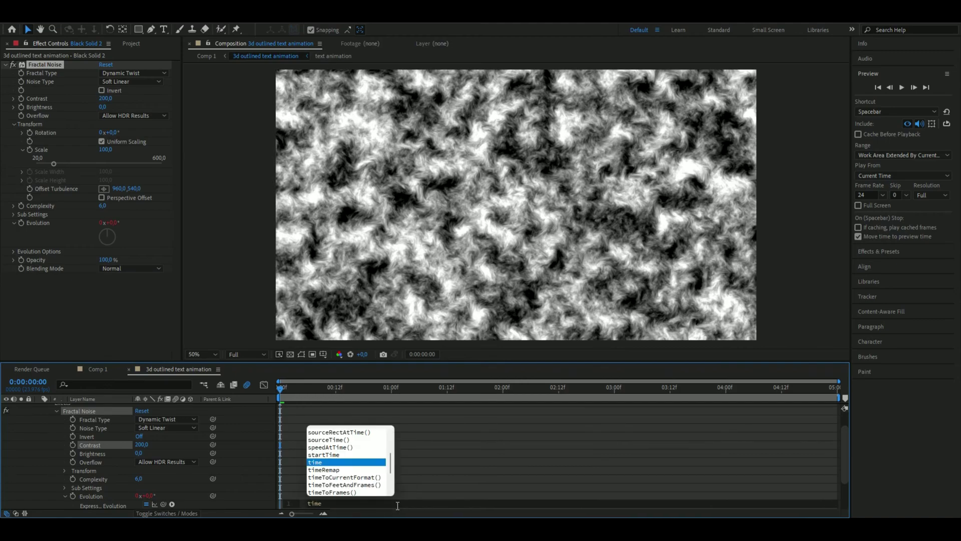
pyautogui.write('*')
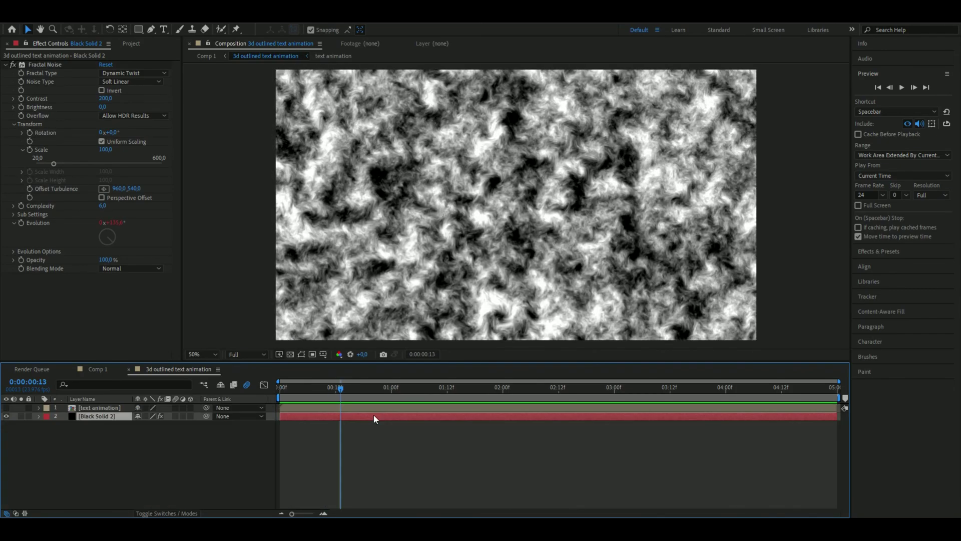
# Apply Colorama to the black solid and set its Output Cycle to the Fire preset palette
pyautogui.hotkey('ctrl', 'space')
pyautogui.write('col')
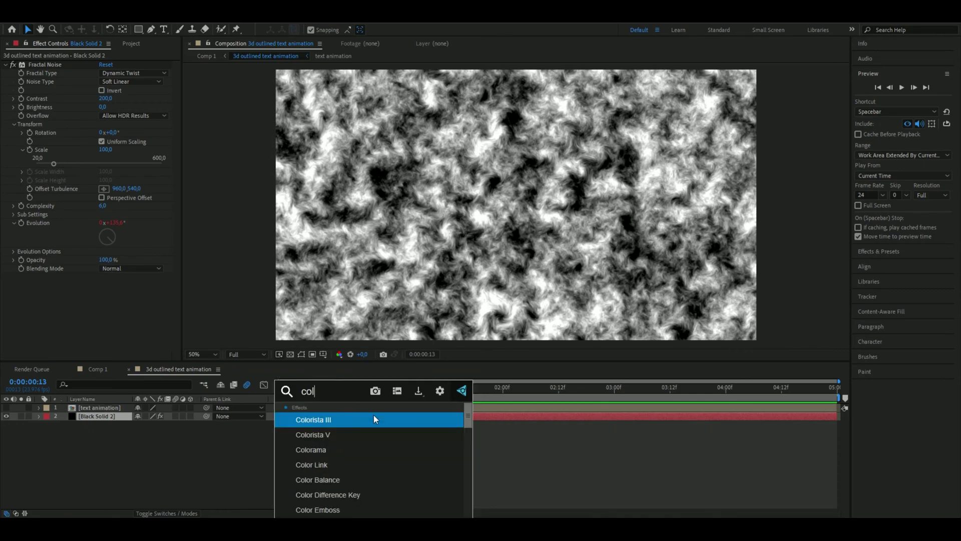
pyautogui.press('Return')
pyautogui.click(12, 295)
pyautogui.click(123, 225)
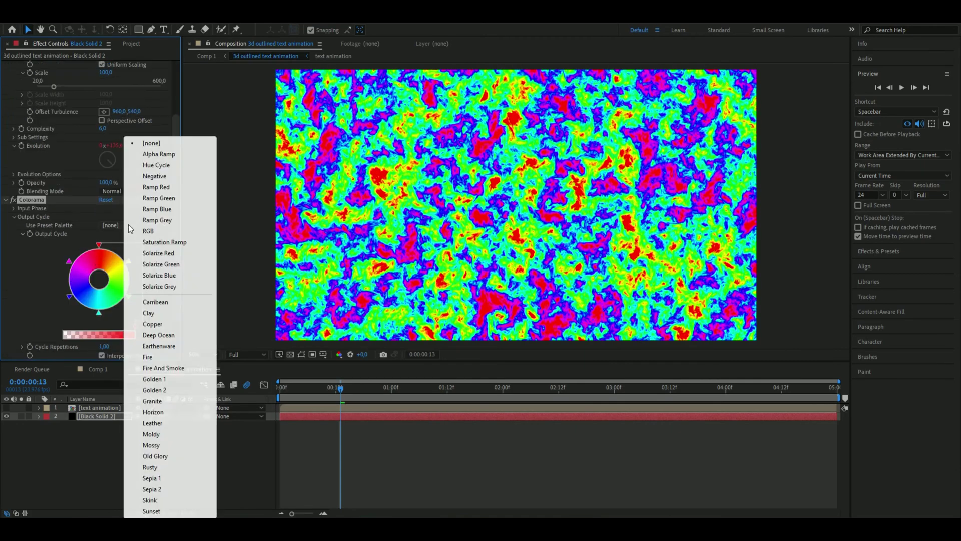
pyautogui.click(148, 356)
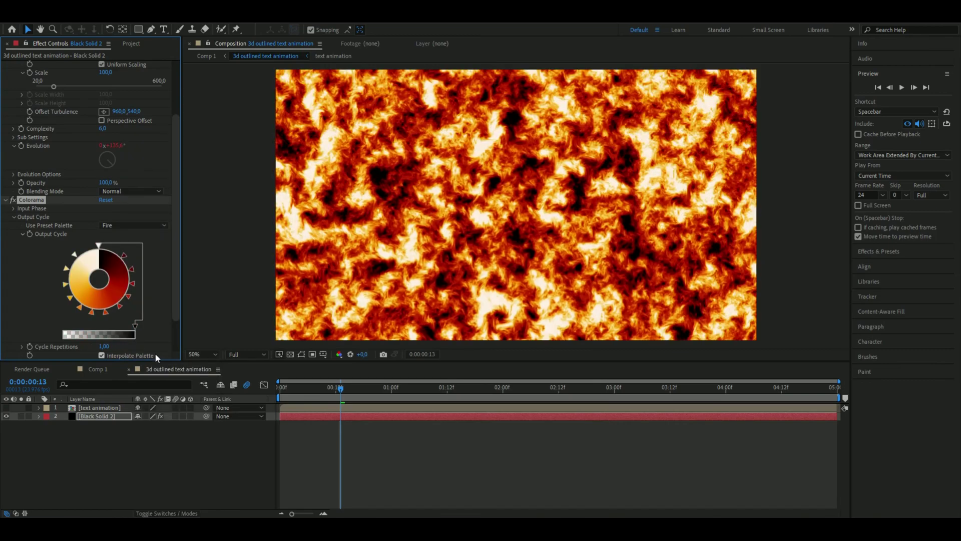
# Copy the CC Lens effect from the TEXT layer inside the text animation composition onto the black solid
pyautogui.press(',')
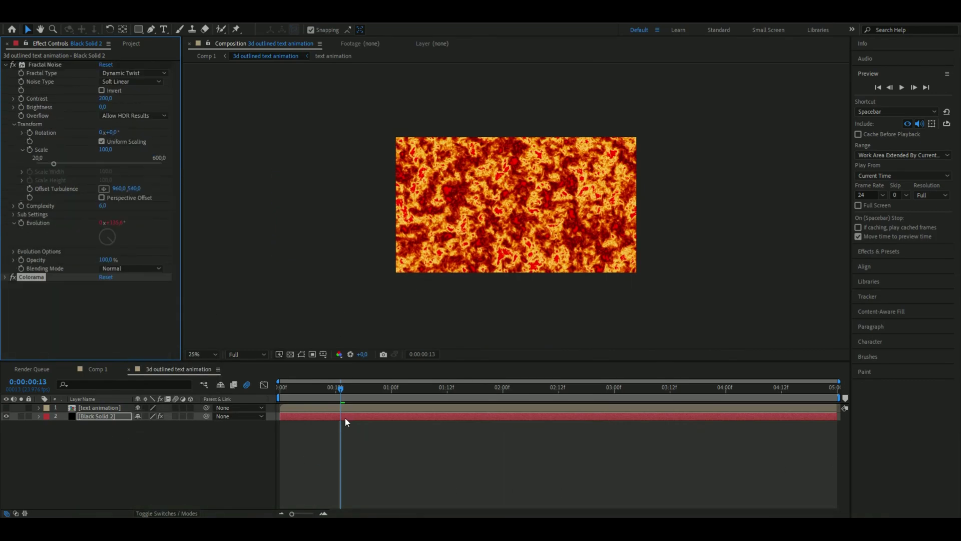
pyautogui.doubleClick(99, 408)
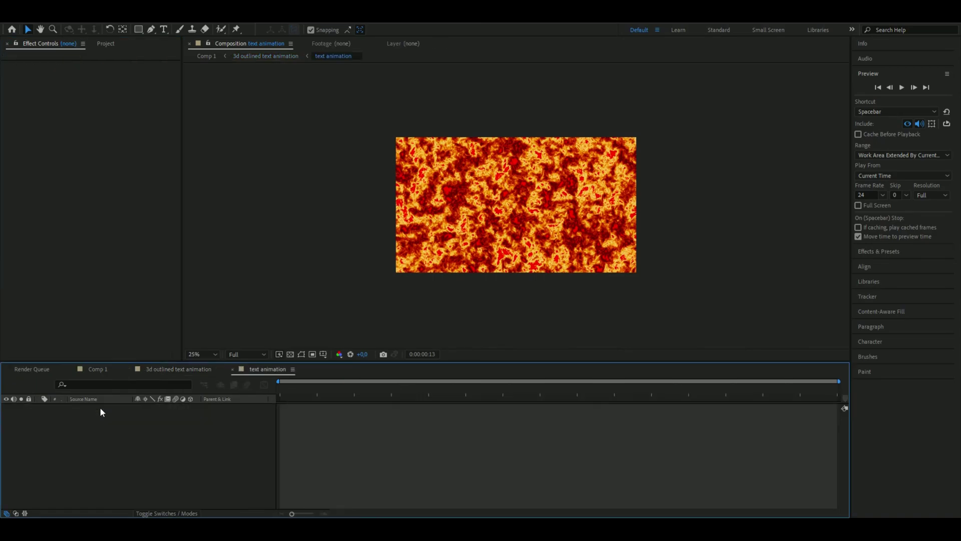
pyautogui.click(35, 64)
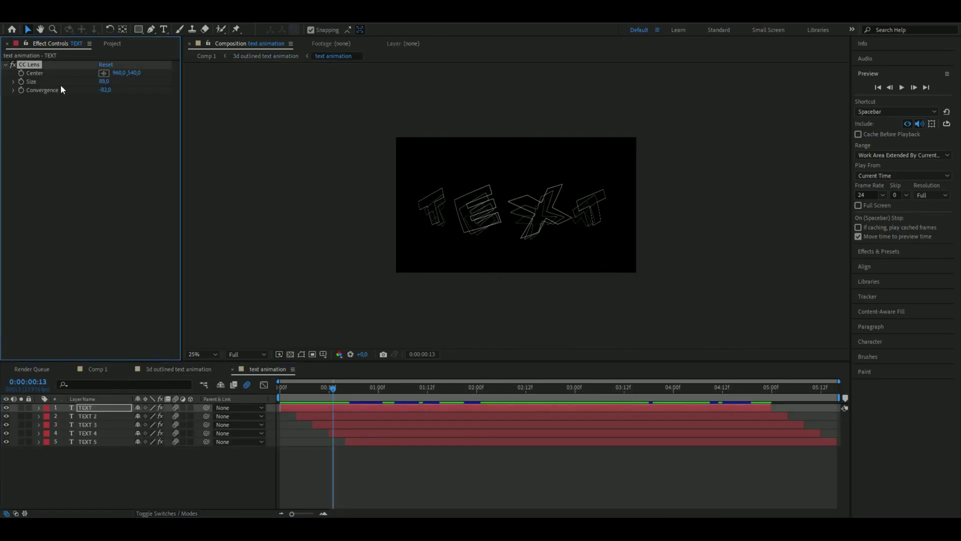
pyautogui.click(170, 371)
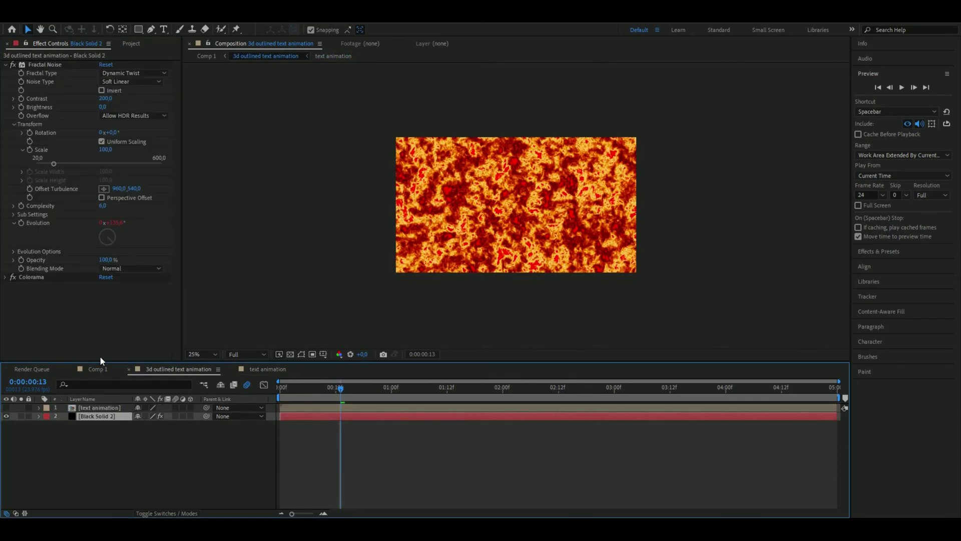
pyautogui.hotkey('ctrl', 'v')
# Scale the black solid to 149% so it fills the frame, and scrub through its fire animation
pyautogui.click(85, 408)
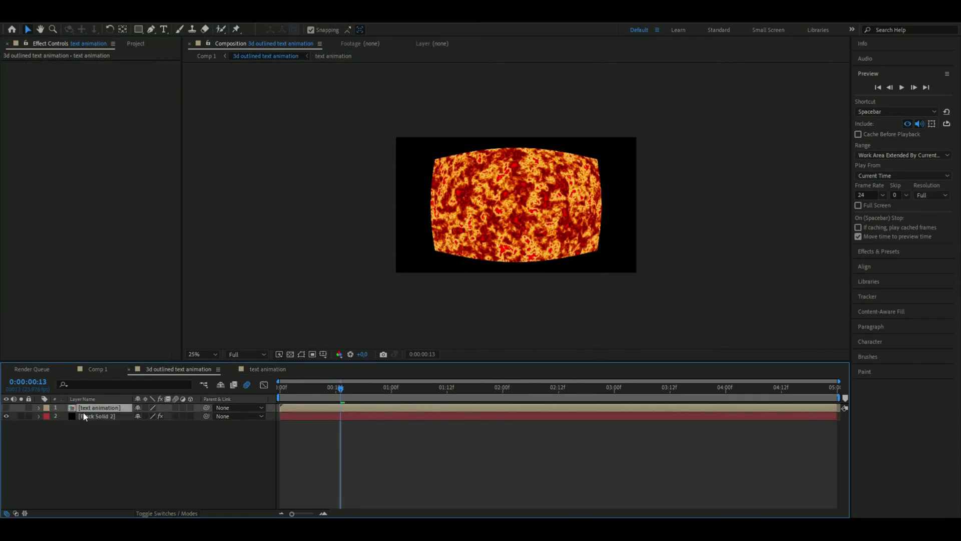
pyautogui.click(90, 416)
pyautogui.press('s')
pyautogui.moveTo(149, 425); pyautogui.dragTo(173, 425)
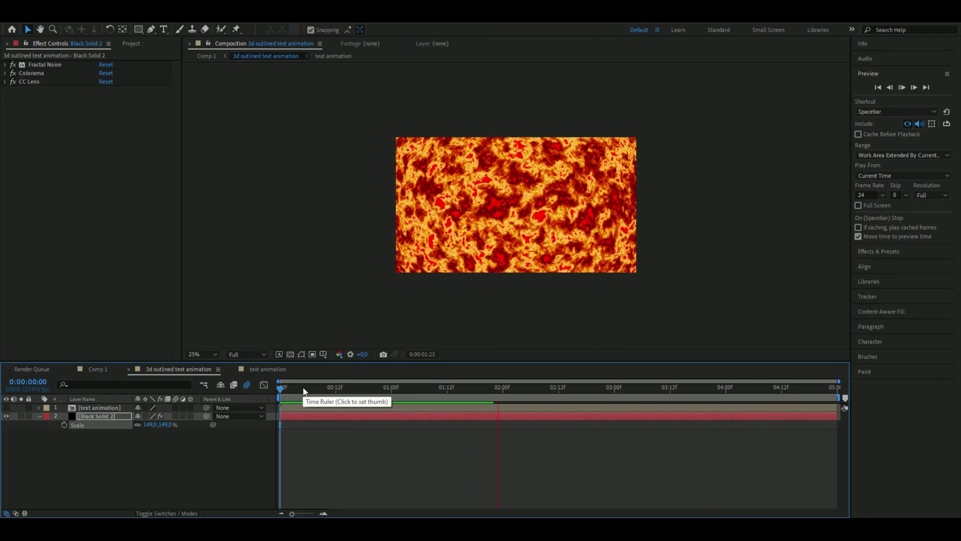
pyautogui.moveTo(303, 390); pyautogui.dragTo(466, 411)
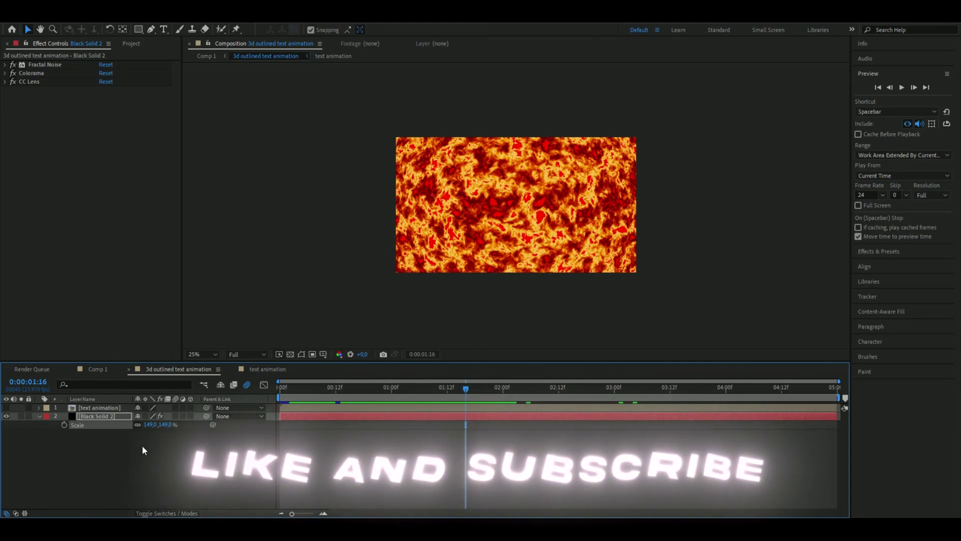
# Set the black solid's track matte to Alpha Matte from the text animation layer and check the textured outlines
pyautogui.click(167, 513)
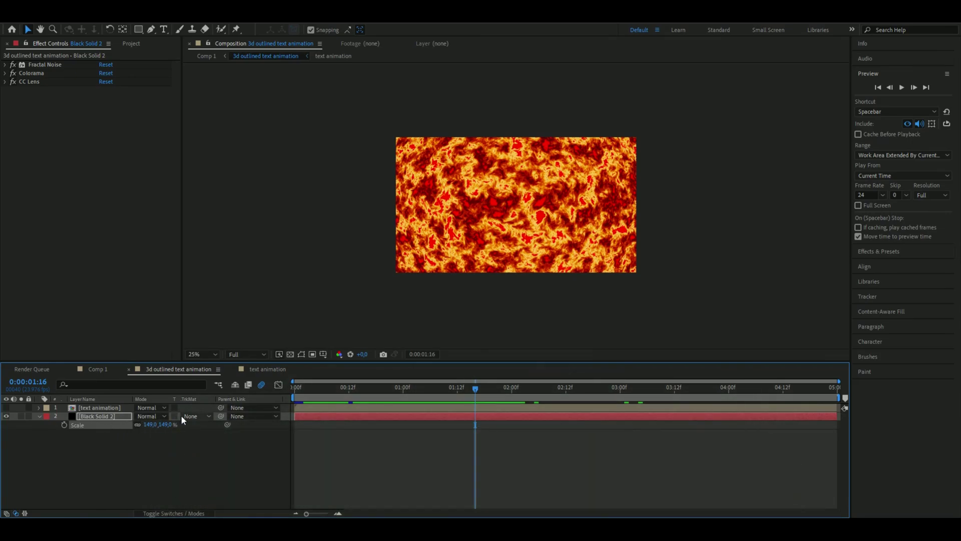
pyautogui.click(195, 418)
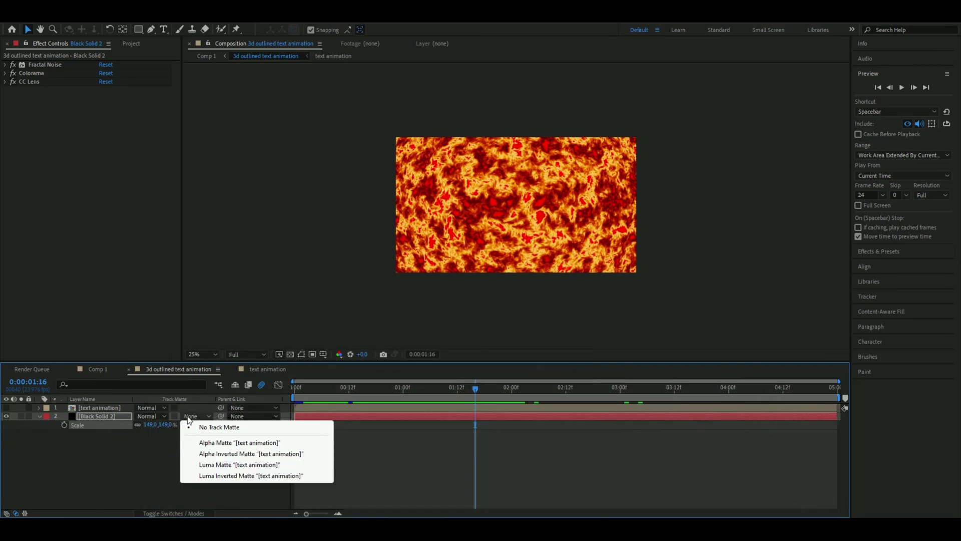
pyautogui.click(216, 443)
pyautogui.scroll(4, 617, 241)
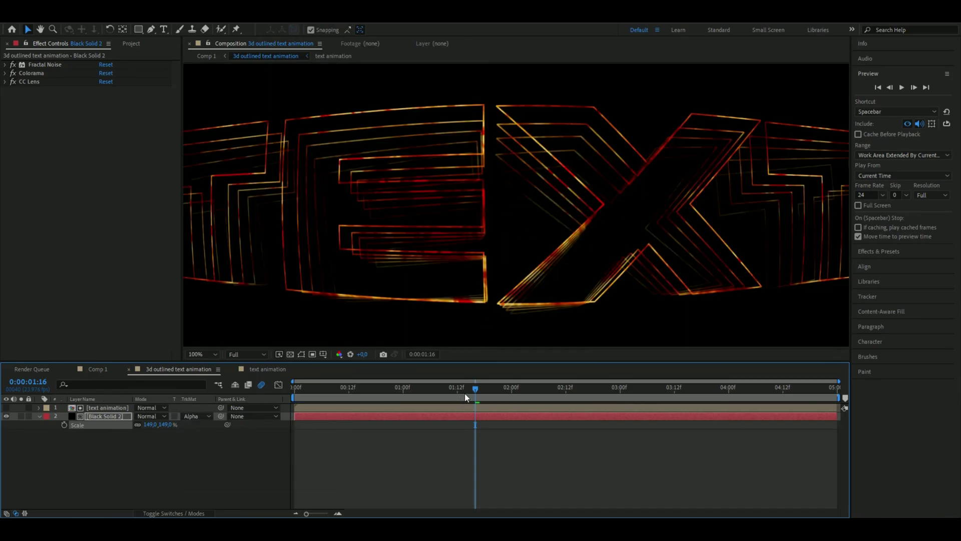
pyautogui.moveTo(465, 389); pyautogui.dragTo(388, 389)
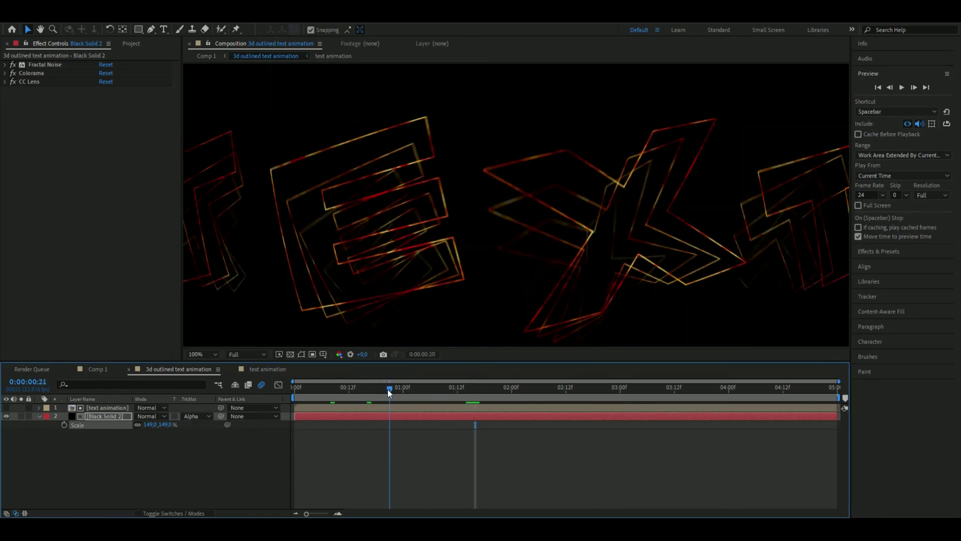
pyautogui.press(',')
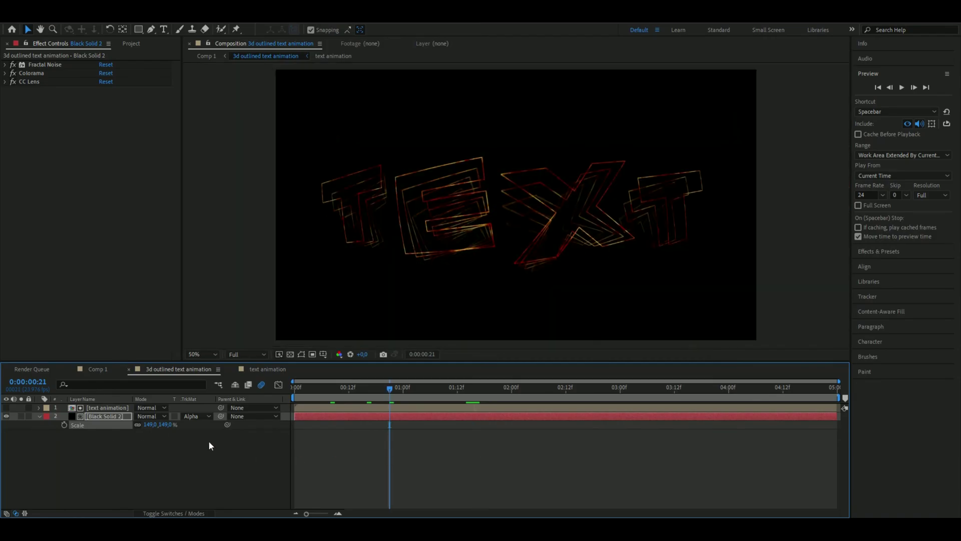
# Add an adjustment layer above the other layers and apply S_DissolveLuma to it
pyautogui.click(164, 456)
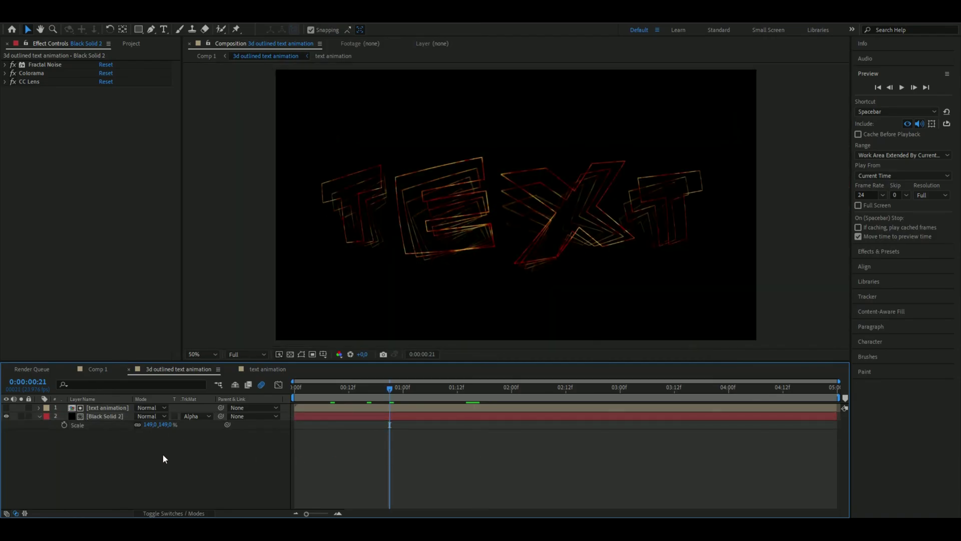
pyautogui.hotkey('ctrl', 'alt', 'y')
pyautogui.hotkey('ctrl', 'space')
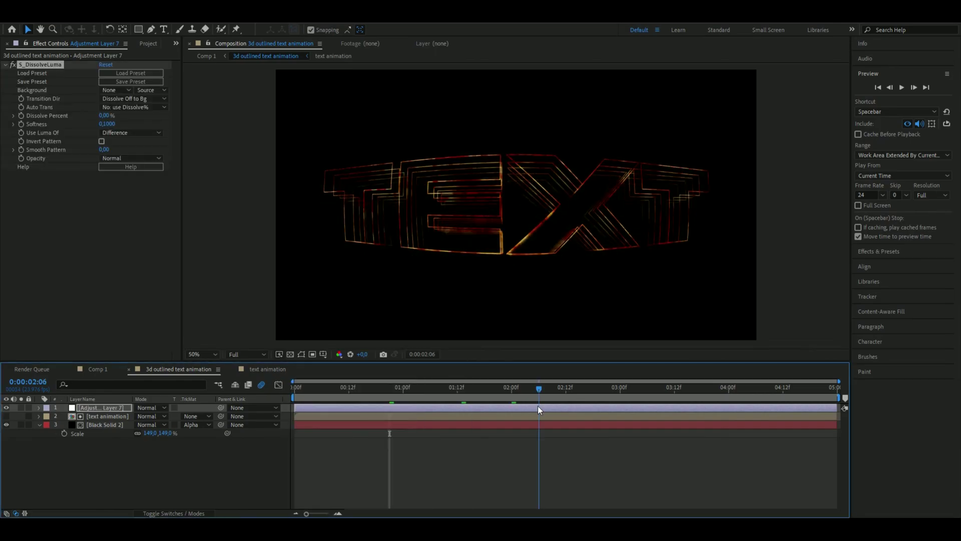
# Add a marker at 0:00:03:00 and animate S_DissolveLuma's Dissolve Percent from 0% there to an increased value at 0:00:04:23
pyautogui.moveTo(538, 406); pyautogui.dragTo(619, 415)
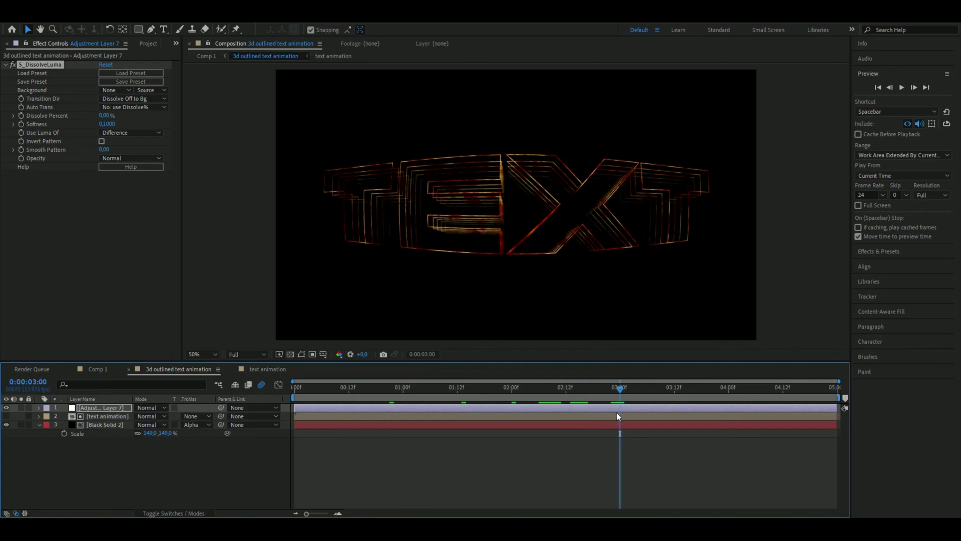
pyautogui.press('KP_Multiply')
pyautogui.click(22, 116)
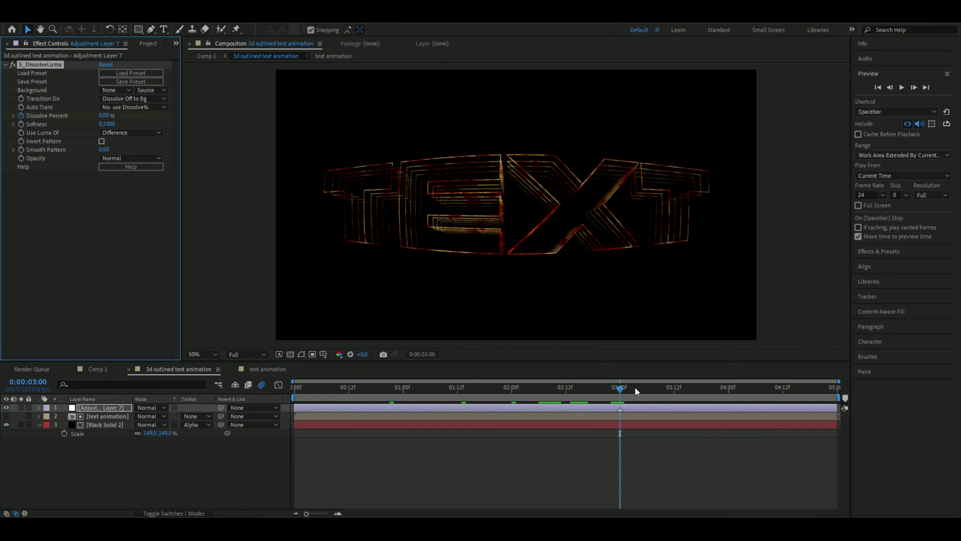
pyautogui.press('End')
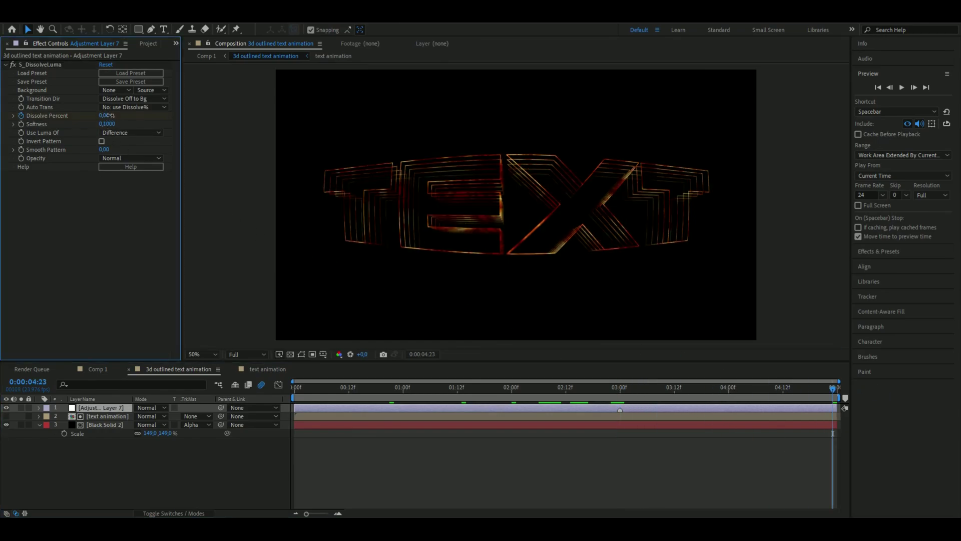
pyautogui.moveTo(110, 115); pyautogui.dragTo(539, 117)
# Check the dissolve, rename the adjustment layer "luma", and save the project
pyautogui.moveTo(676, 390); pyautogui.dragTo(763, 400)
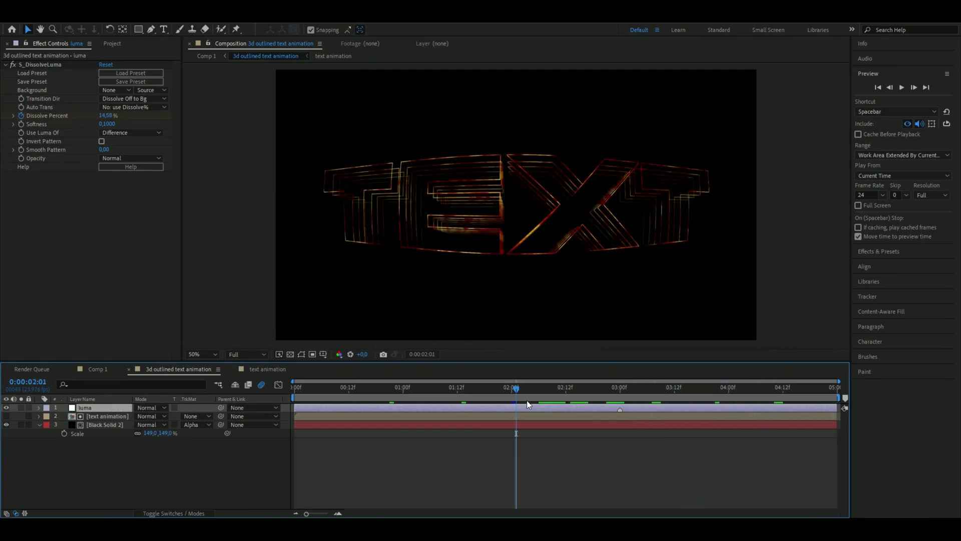
pyautogui.hotkey('ctrl', 's')
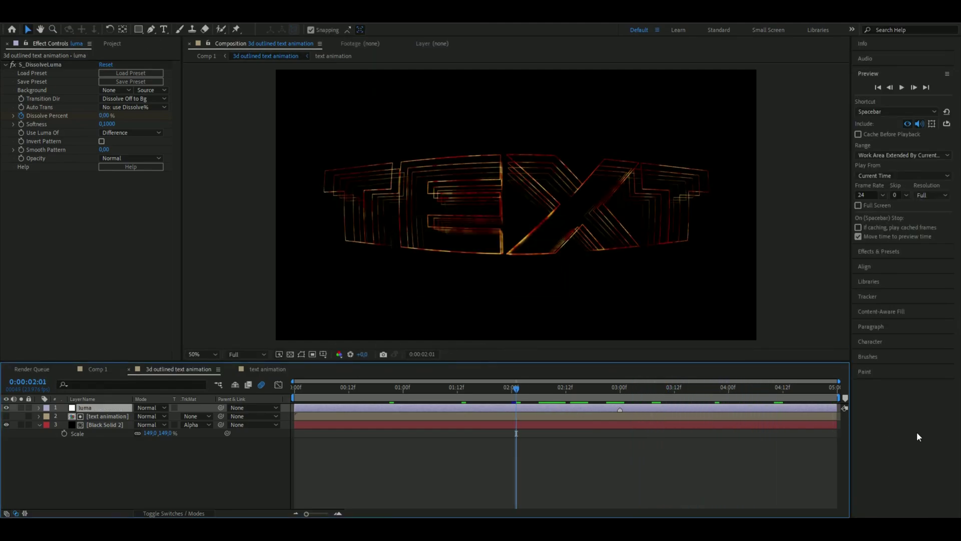
# Add a new adjustment layer above the luma layer and apply S_Rays to it
pyautogui.hotkey('ctrl', 'alt', 'y')
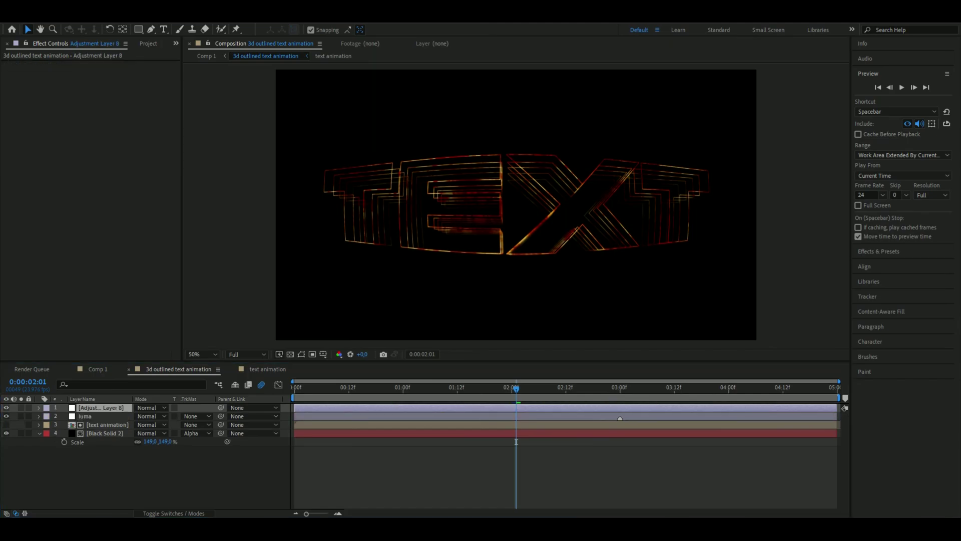
pyautogui.hotkey('ctrl', 'space')
pyautogui.write('rays')
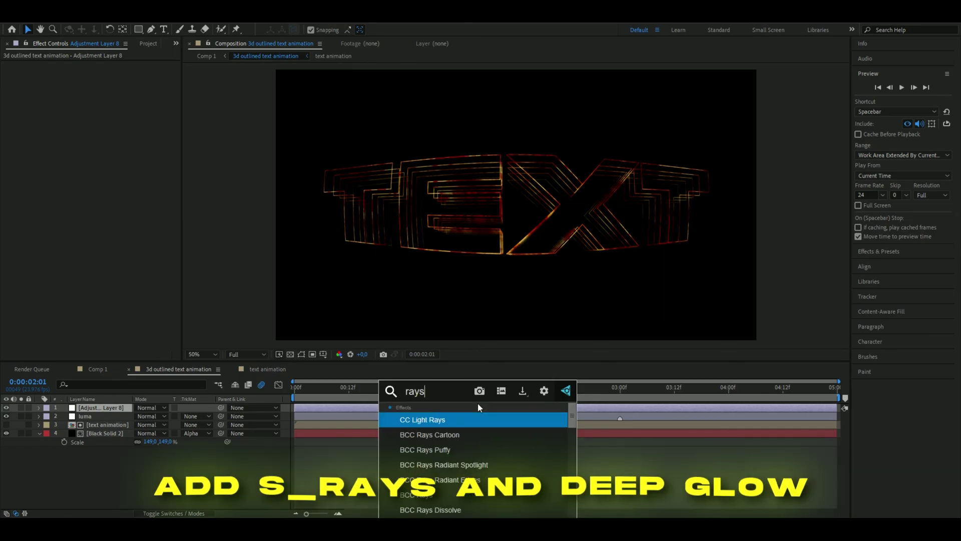
# Apply Deep Glow to the new adjustment layer with a radius of 750 and an exposure of 2
pyautogui.hotkey('ctrl', 'space')
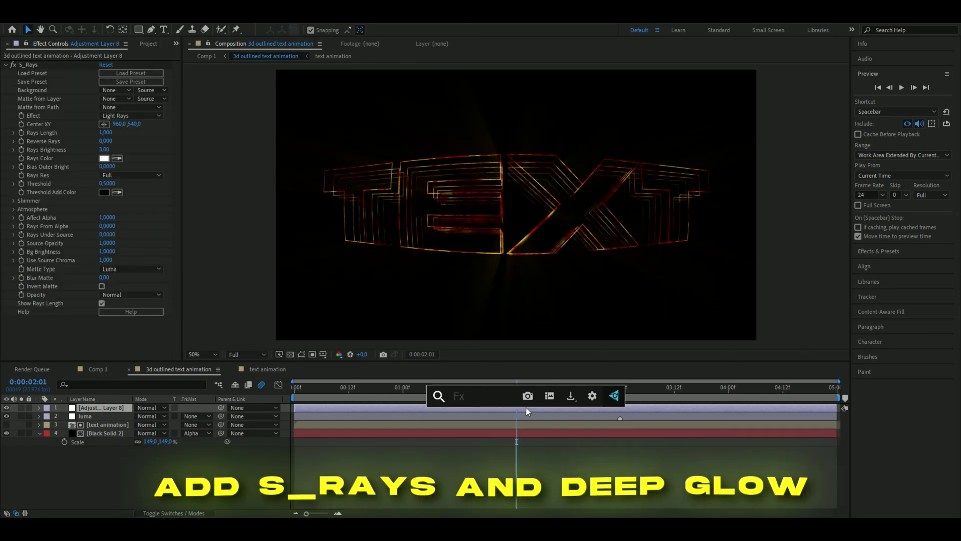
pyautogui.write('d')
pyautogui.click(492, 423)
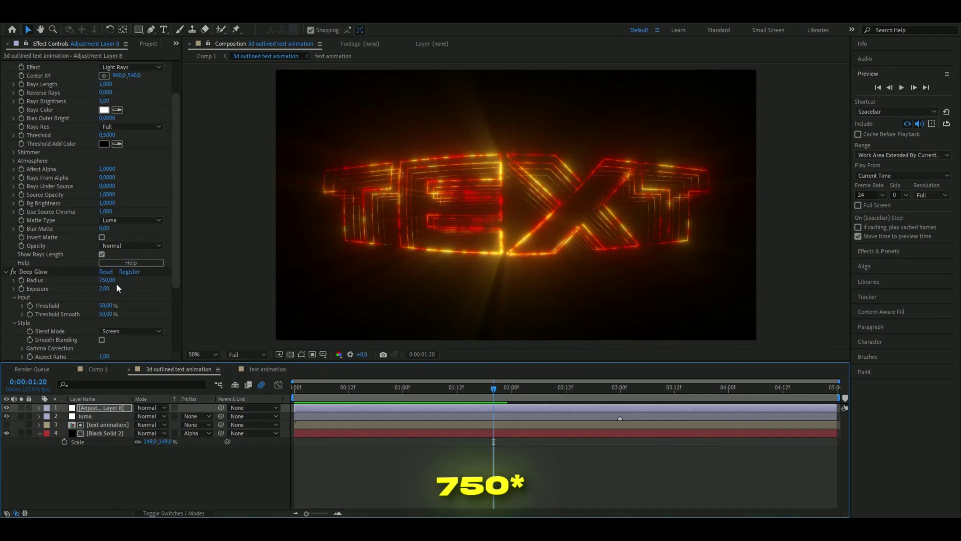
pyautogui.press(',')
pyautogui.press('.')
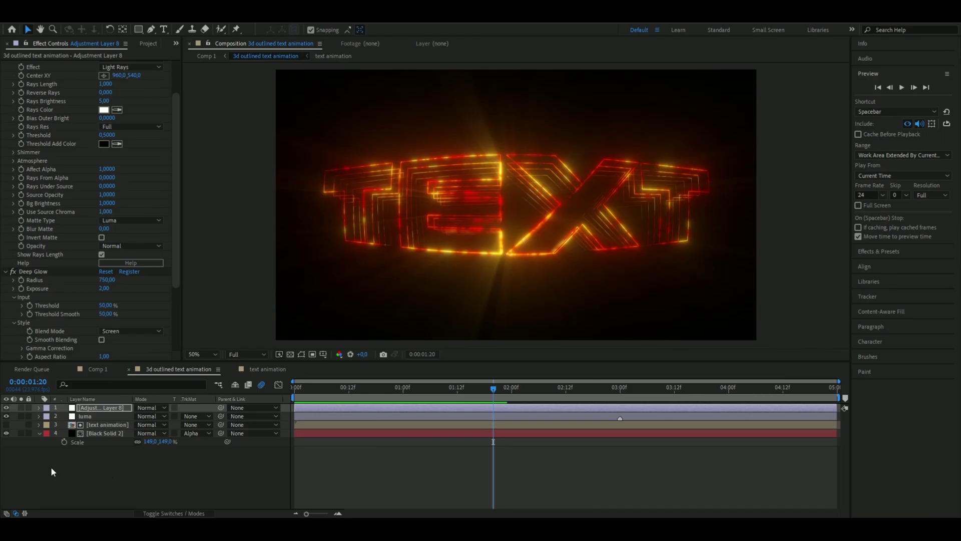
# Select all four layers and pre-compose them into a composition named "text"
pyautogui.click(98, 433)
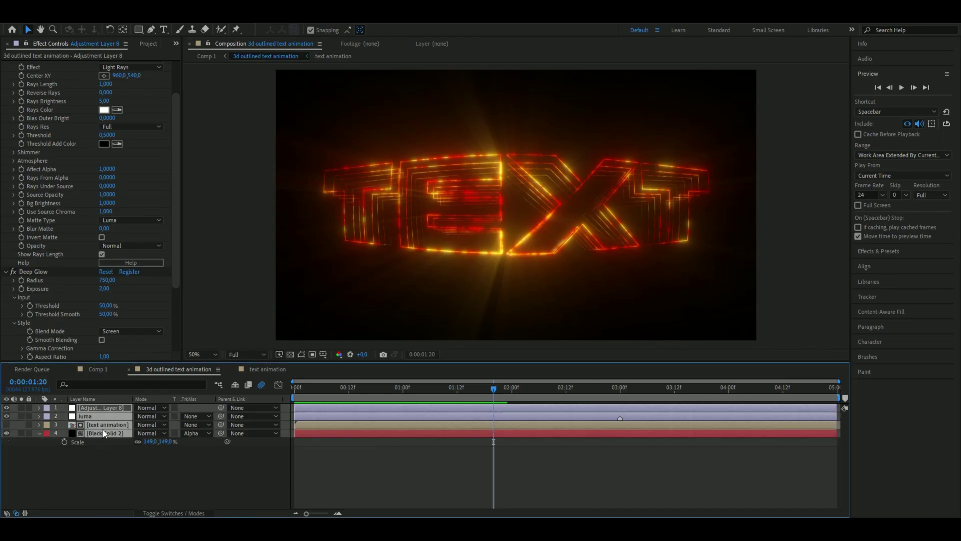
pyautogui.rightClick(103, 430)
pyautogui.click(152, 372)
# Apply RSMB motion blur to the text pre-composition with a blur amount of 0.40 and preview the animation from the start
pyautogui.hotkey('ctrl', 'space')
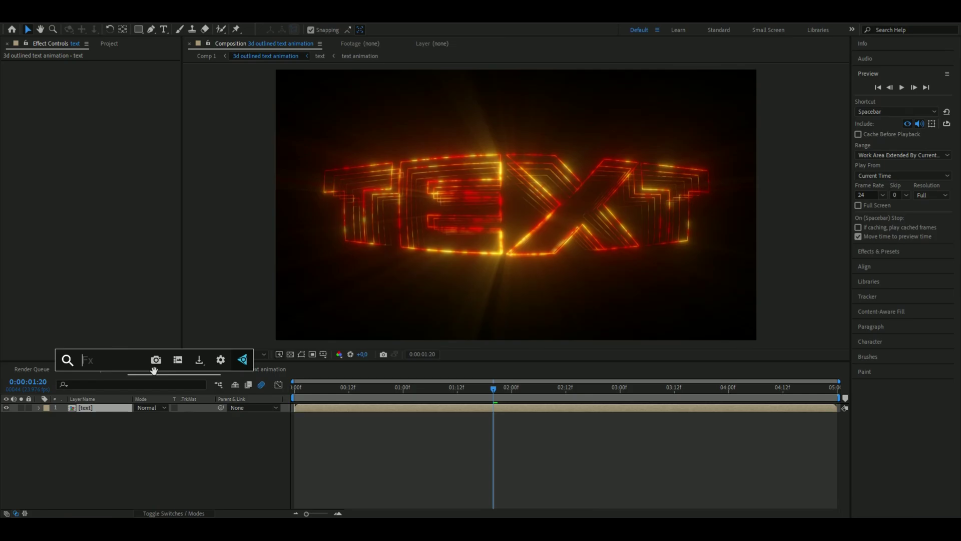
pyautogui.write('rsmb')
pyautogui.click(131, 422)
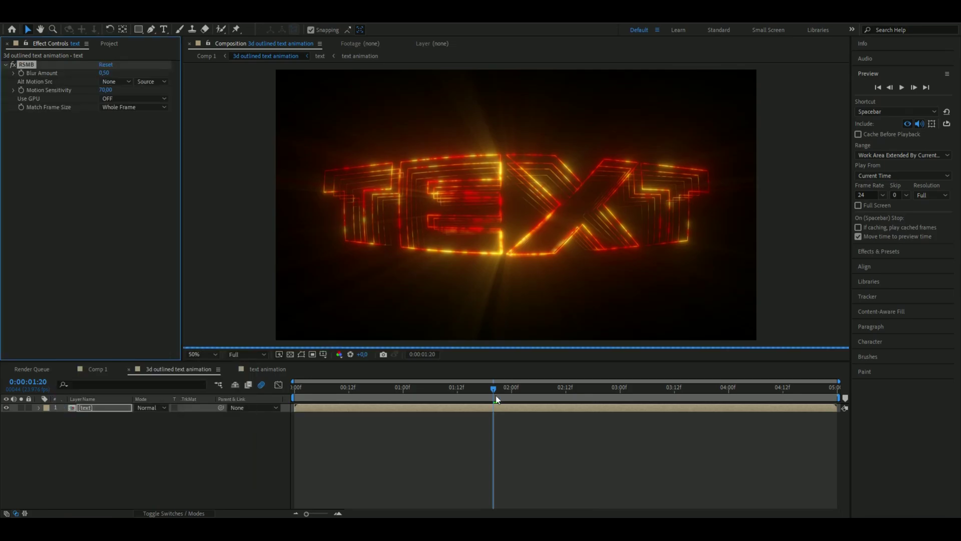
pyautogui.press('space')
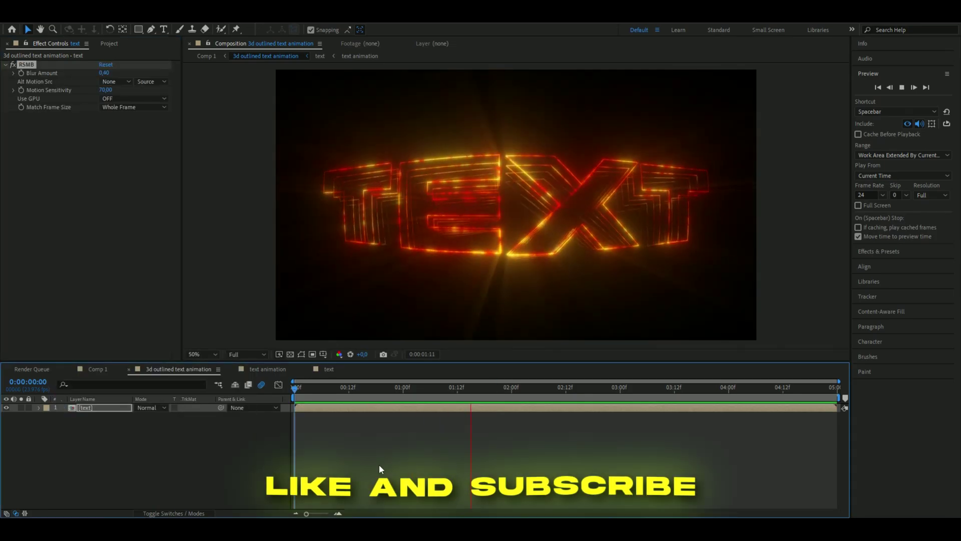